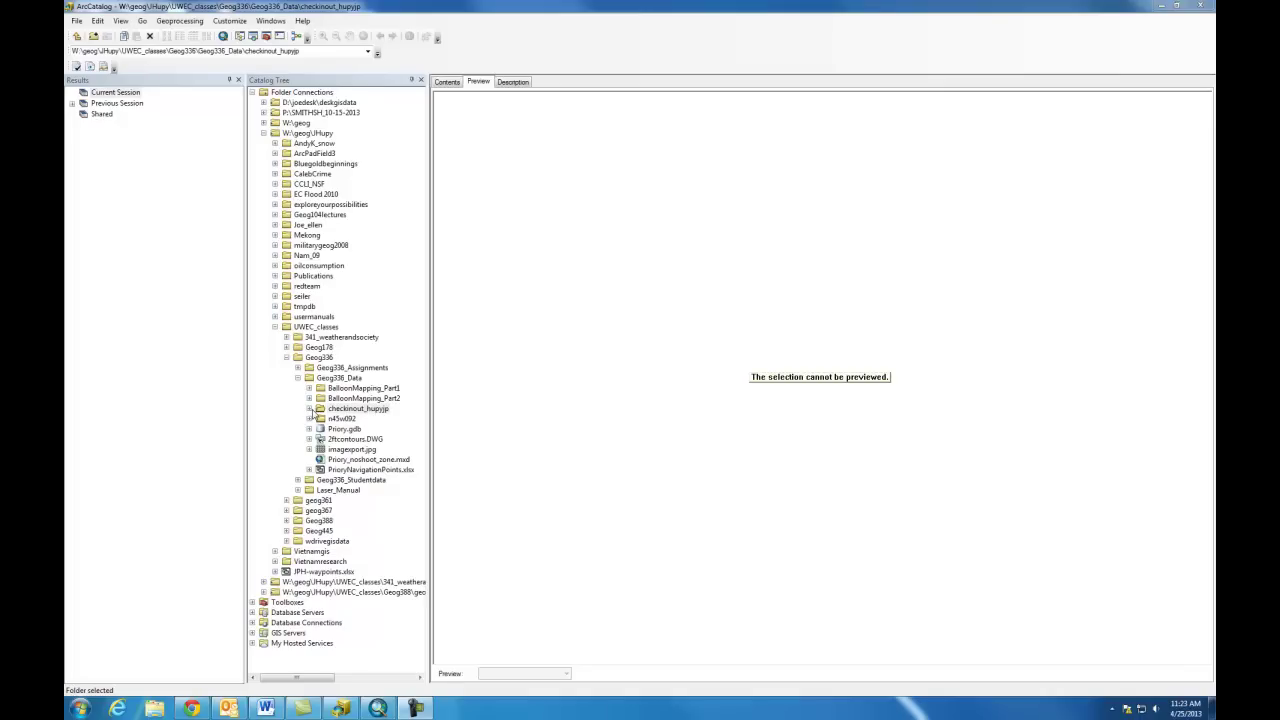
Expand checkout_hupyjp in the Catalog Tree to show Priory_hupyjp.gdb and priory_hupyjp.mxd.
left_click(309, 409)
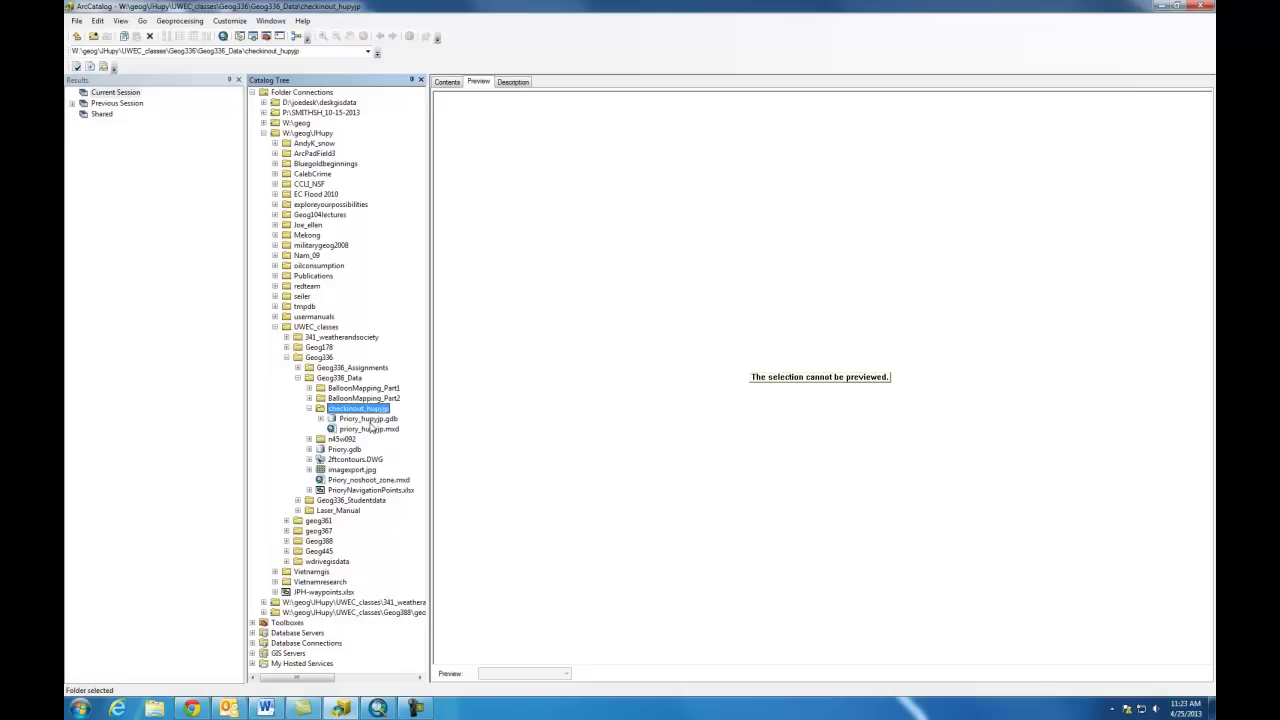
left_click(369, 422)
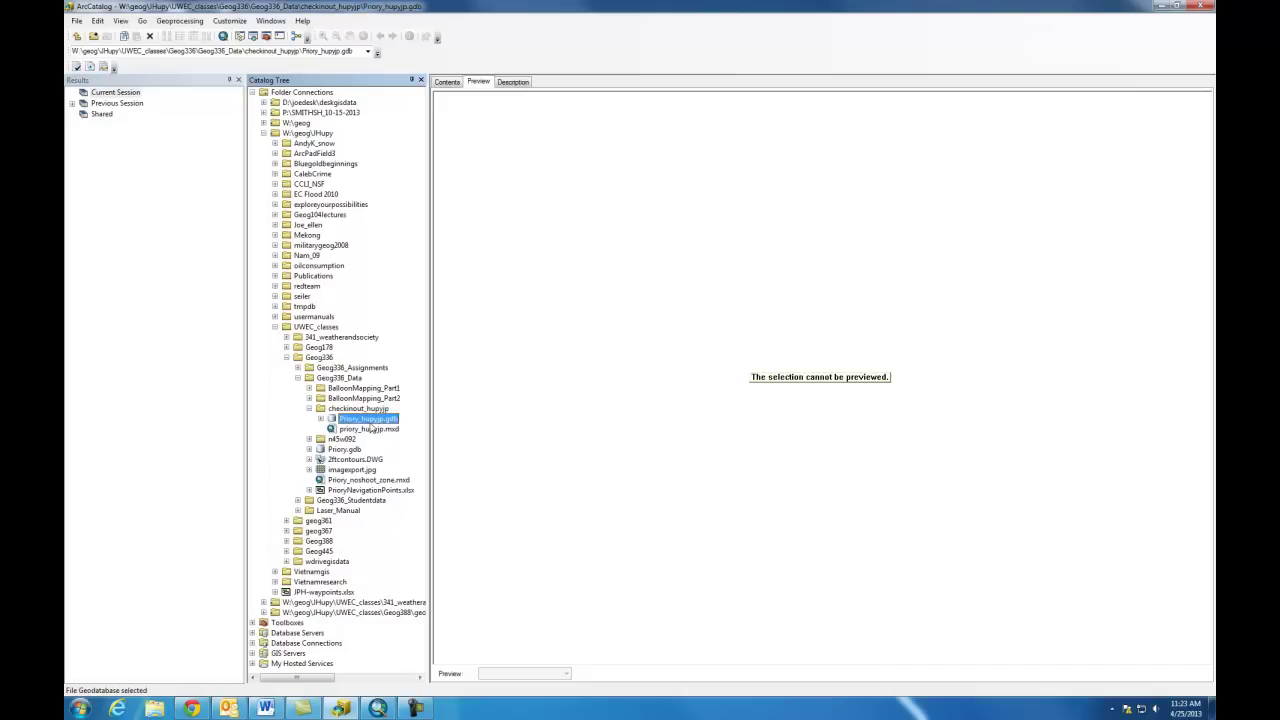
right_click(370, 426)
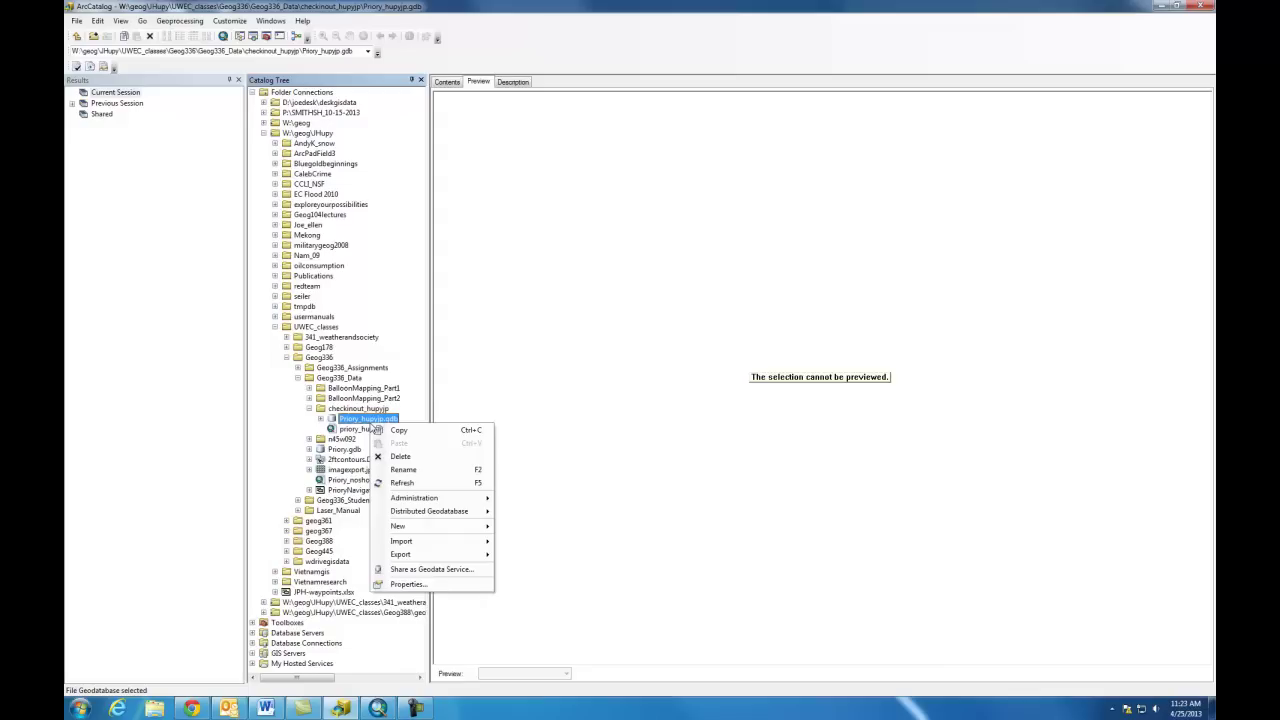
left_click(432, 585)
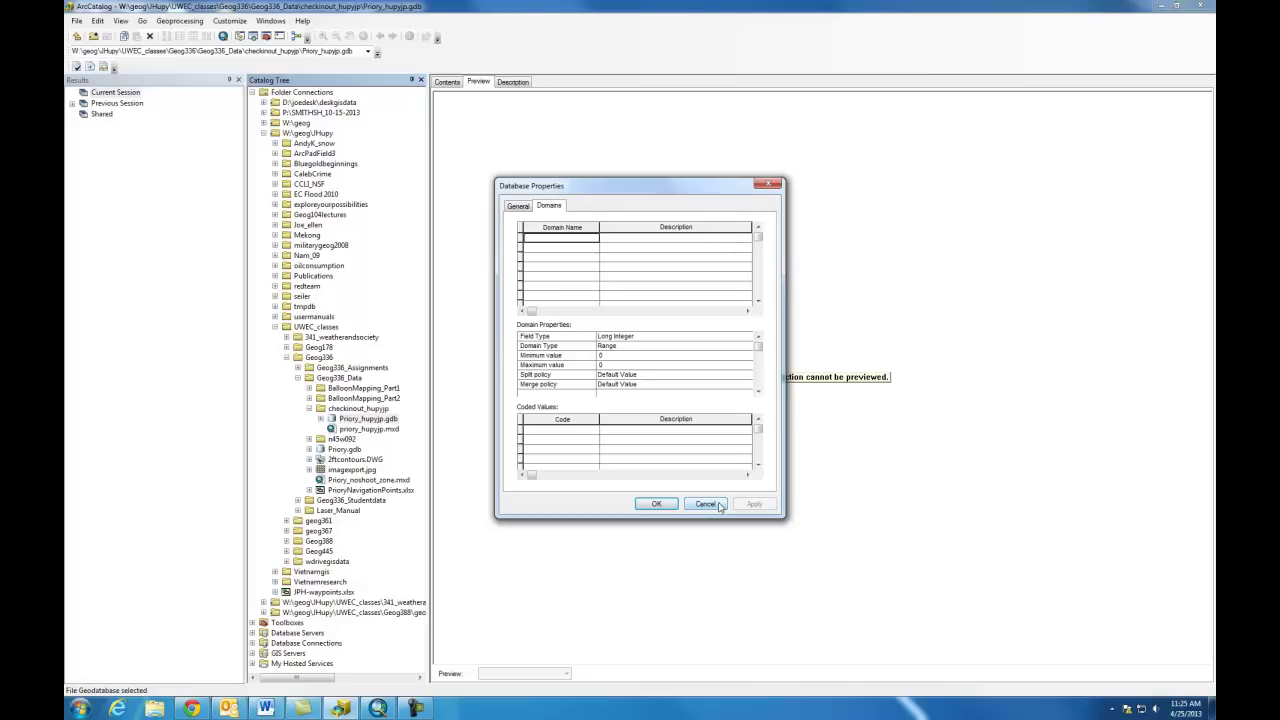
left_click(706, 504)
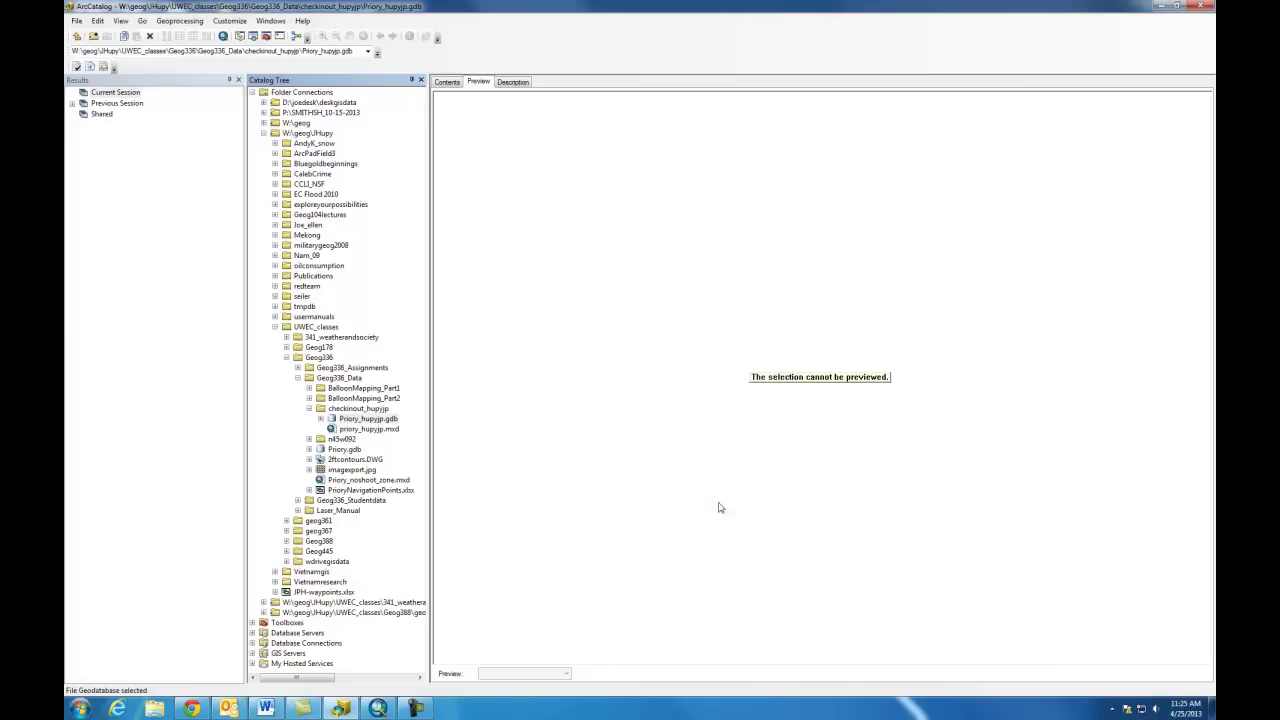
List Priory_hupyjp.gdb's layers, preview priory_hupyjp.mxd, then minimize ArcCatalog to return to ArcMap.
right_click(350, 424)
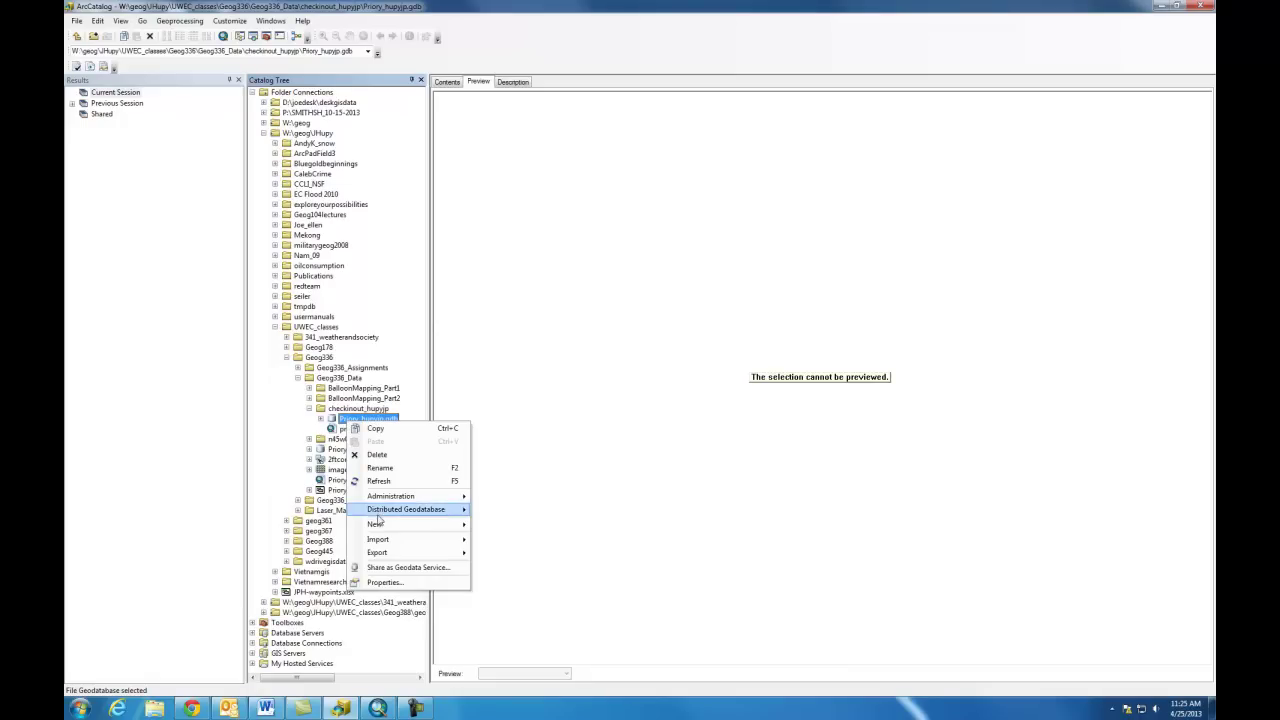
mouse_move(374, 526)
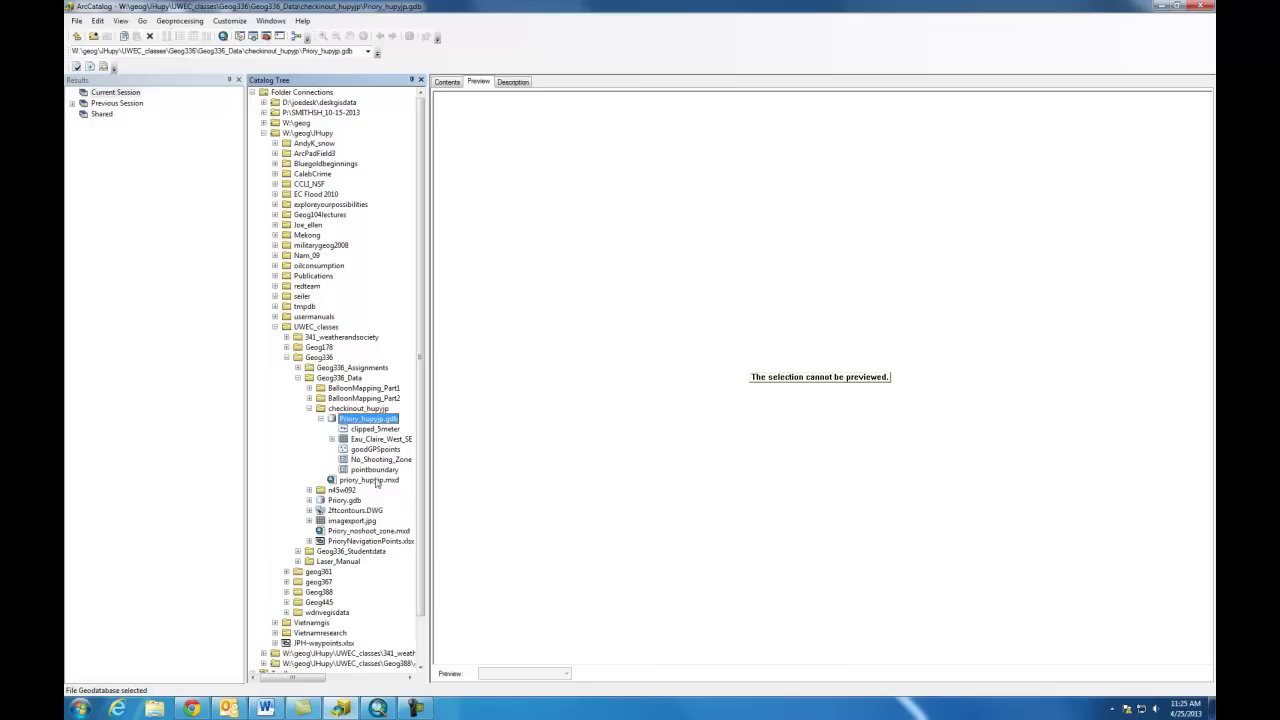
left_click(377, 480)
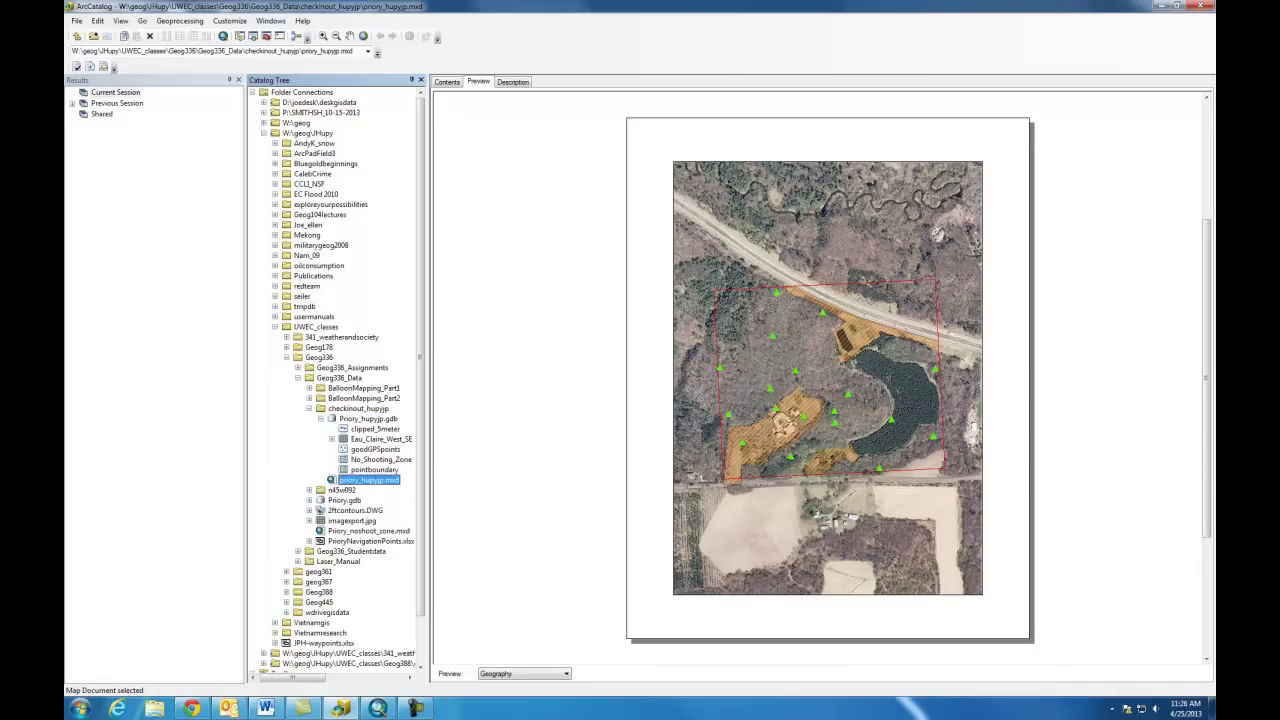
left_click(1166, 5)
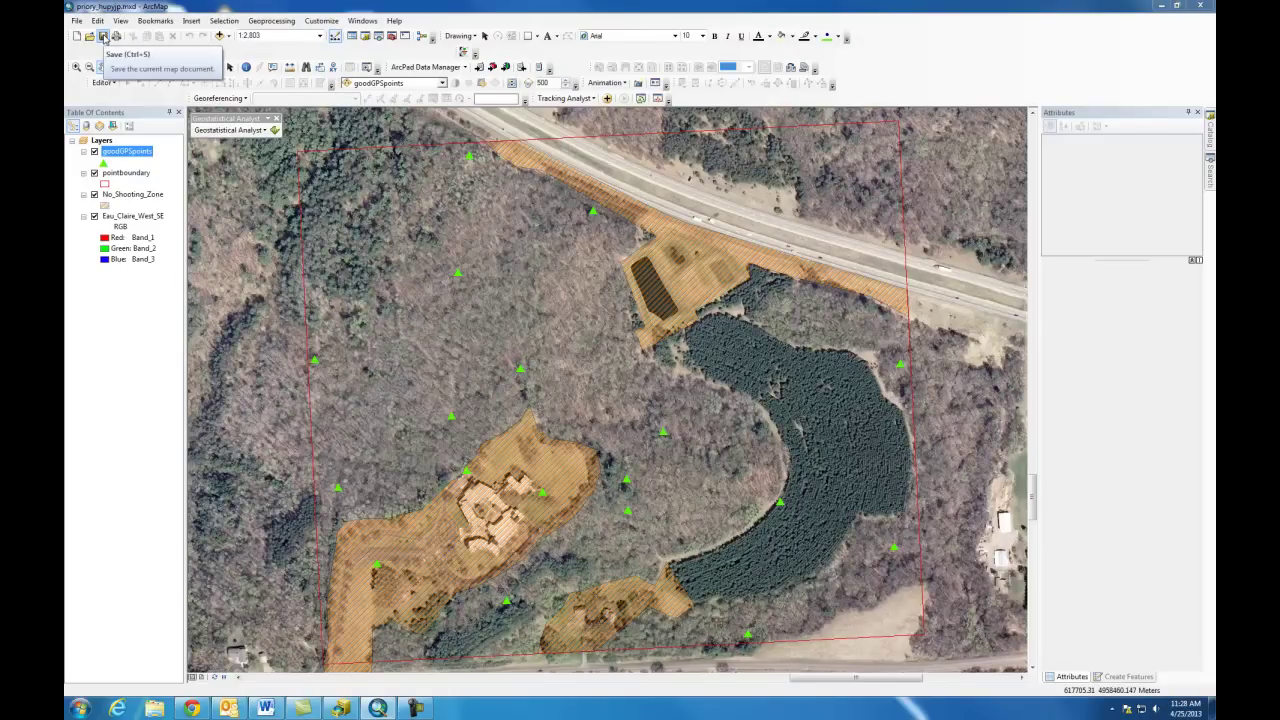
Save the priory_hupyjp map document, then briefly open and dismiss the Get Data For ArcPad wizard.
left_click(102, 36)
left_click(102, 36)
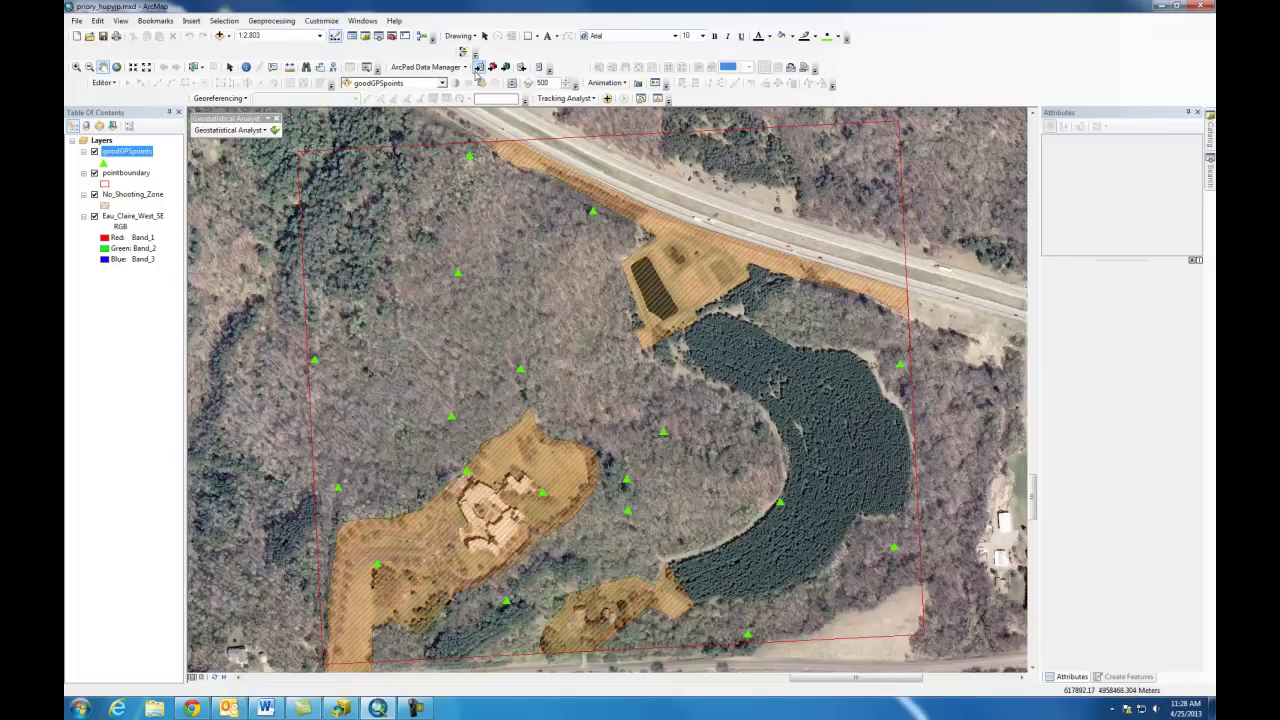
left_click(478, 67)
key("Escape")
In Get Data For ArcPad, check out the geodatabase layers and export Eau_Claire_West_SE as Background JPG2000.
left_click(479, 67)
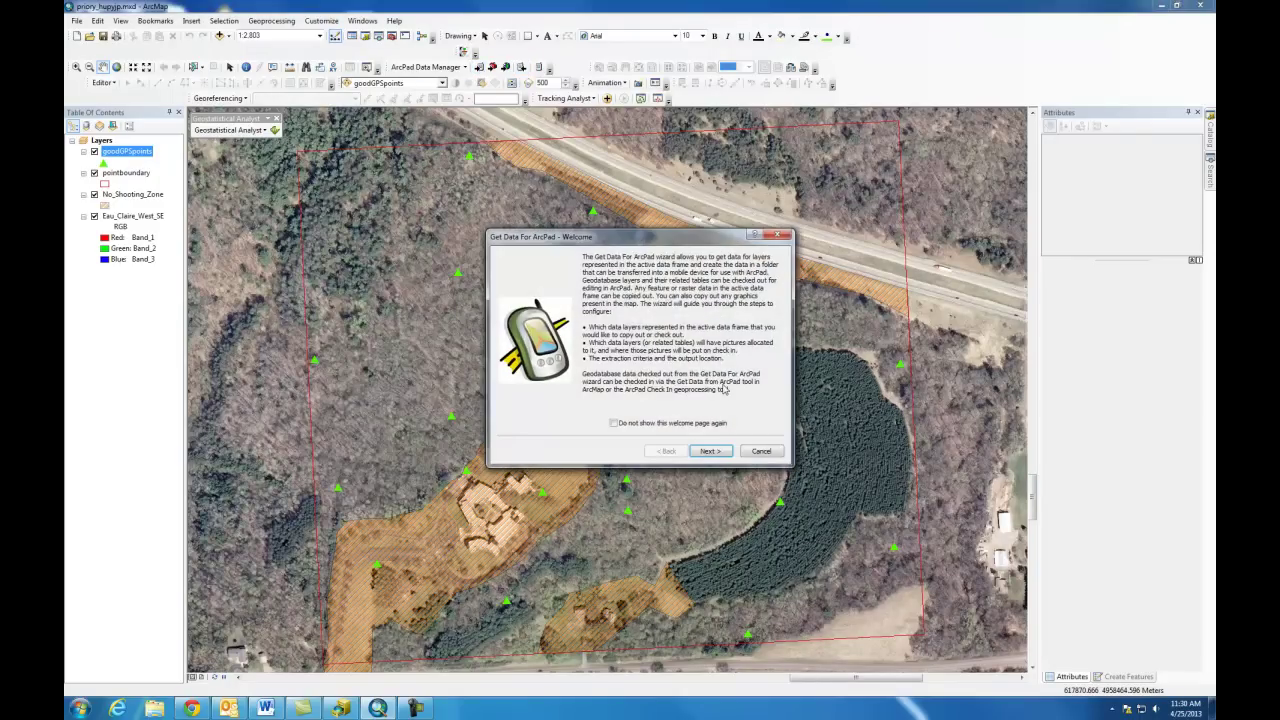
left_click(709, 452)
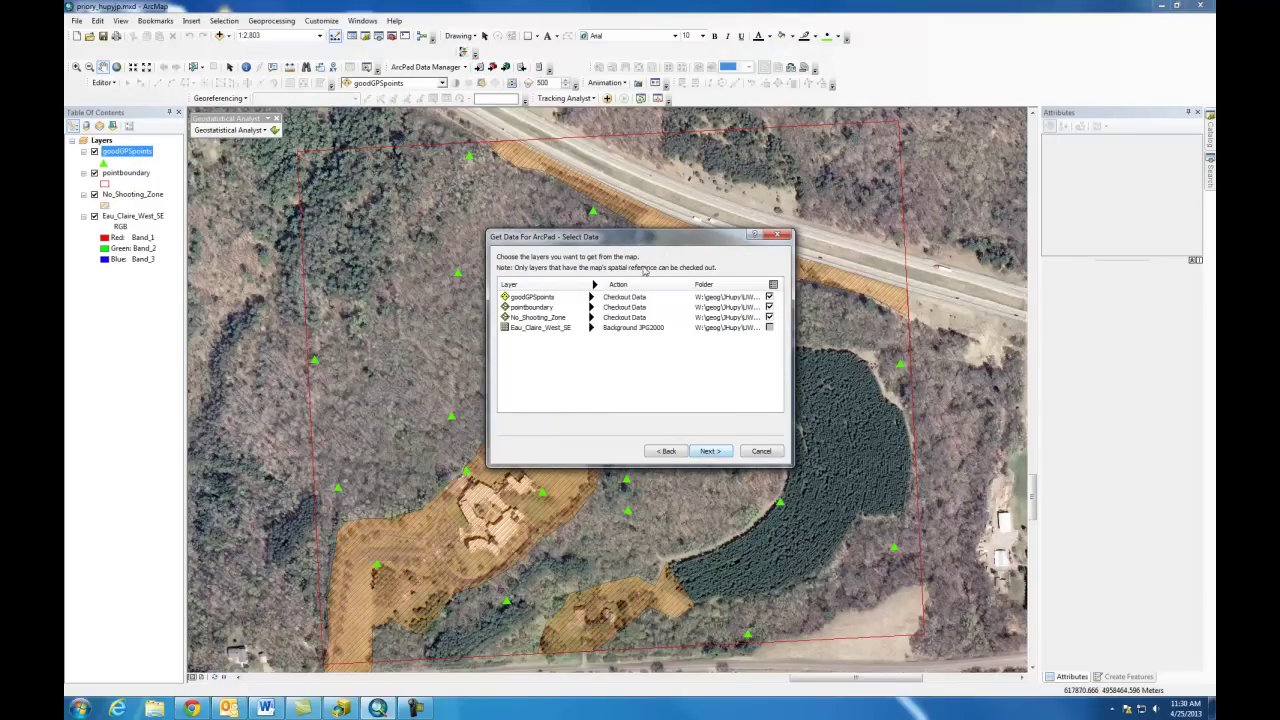
left_click(630, 288)
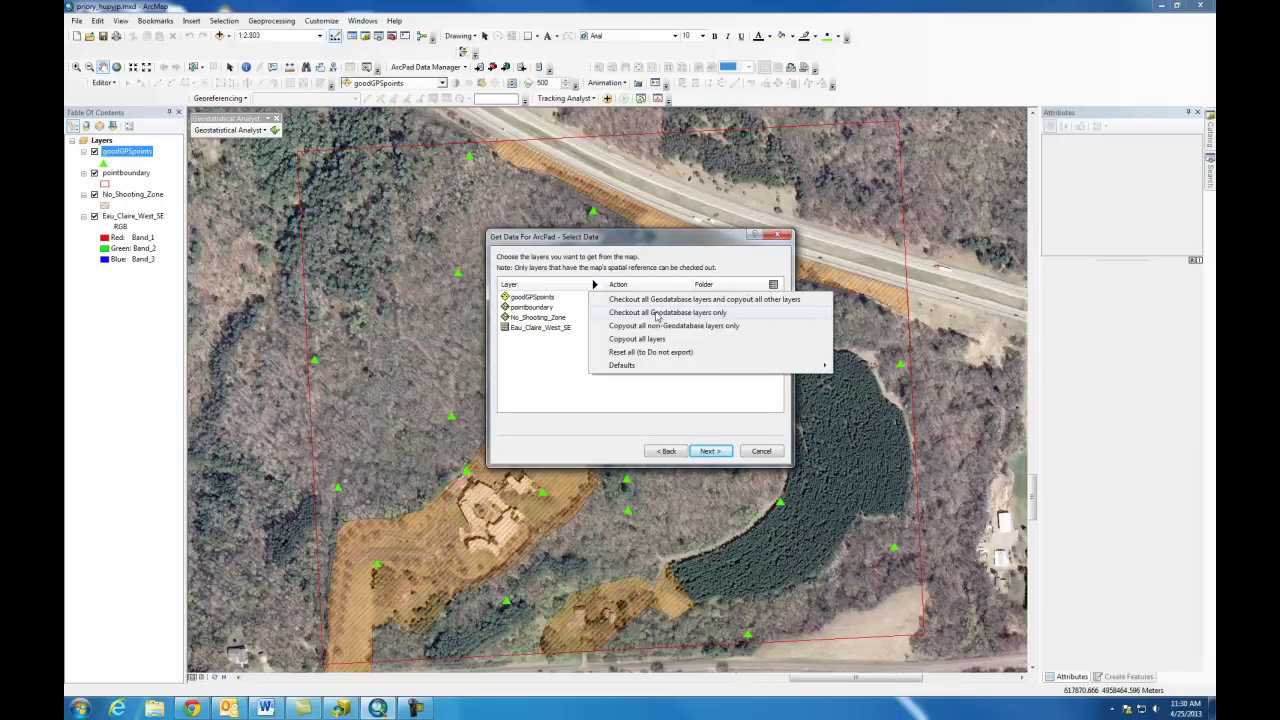
left_click(657, 313)
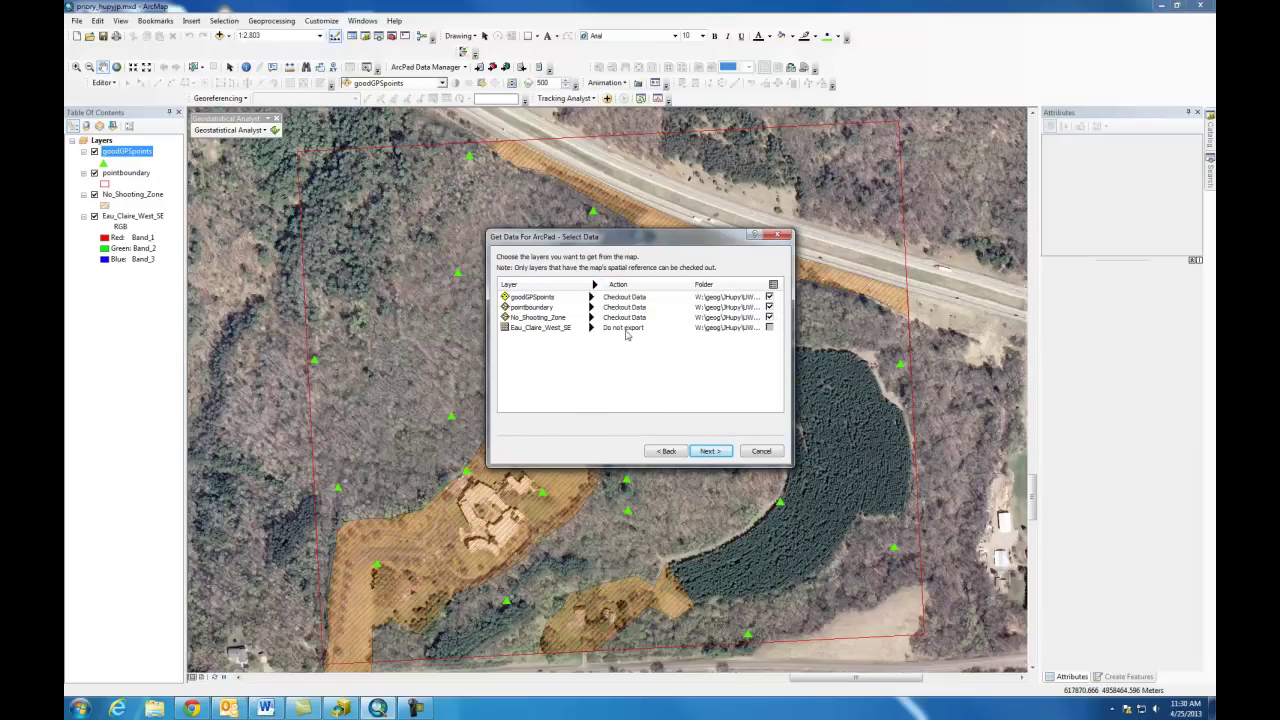
left_click(625, 331)
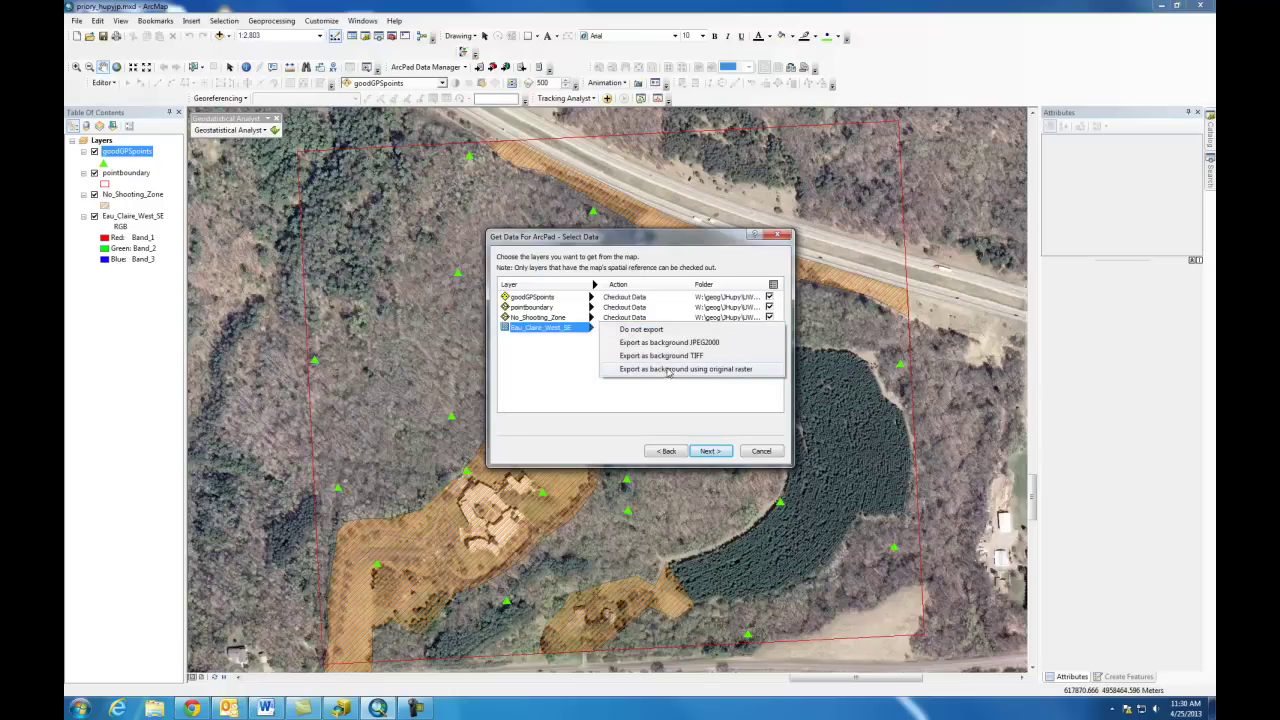
left_click(660, 343)
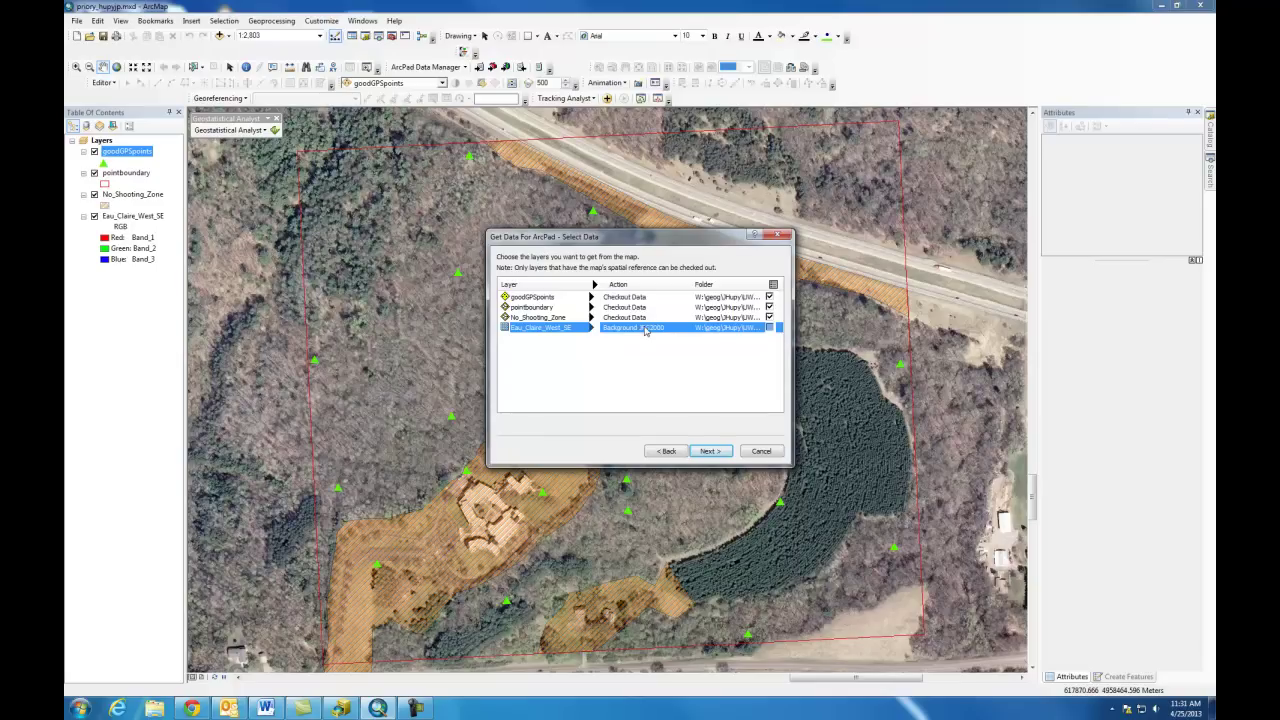
left_click(712, 453)
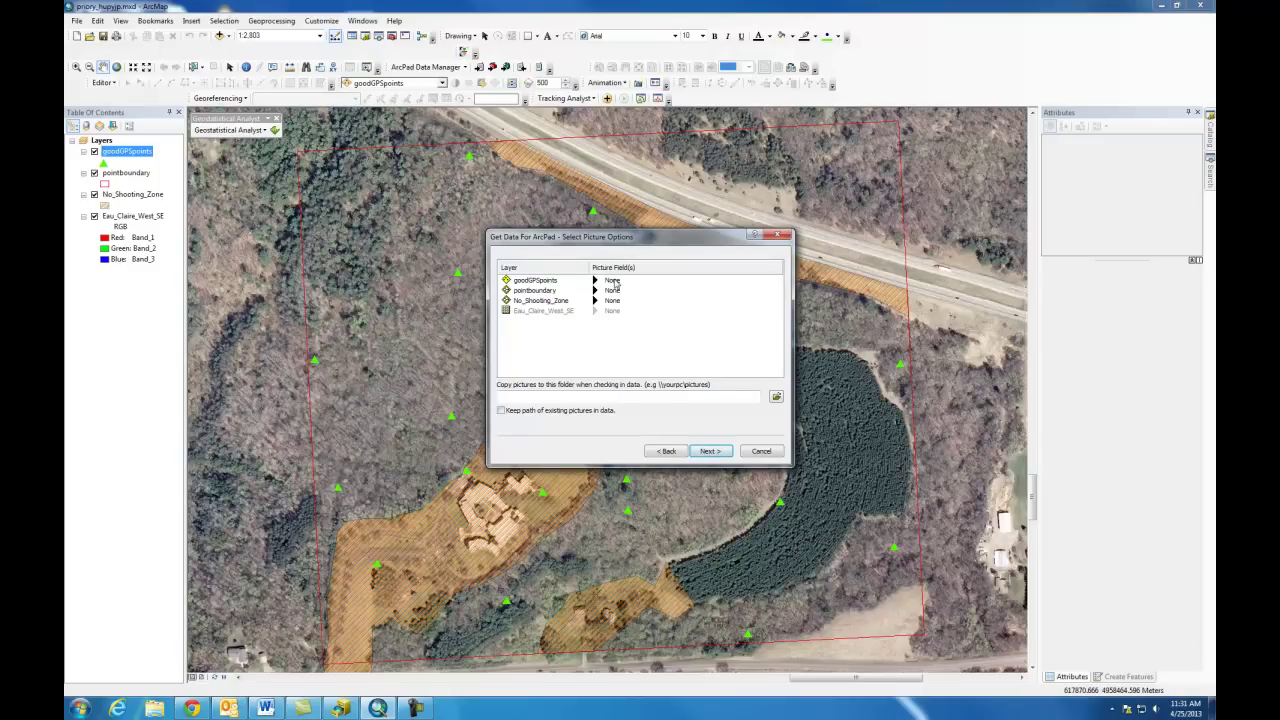
Leave Picture Field(s) as None for all three layers and proceed to the output options.
left_click(709, 451)
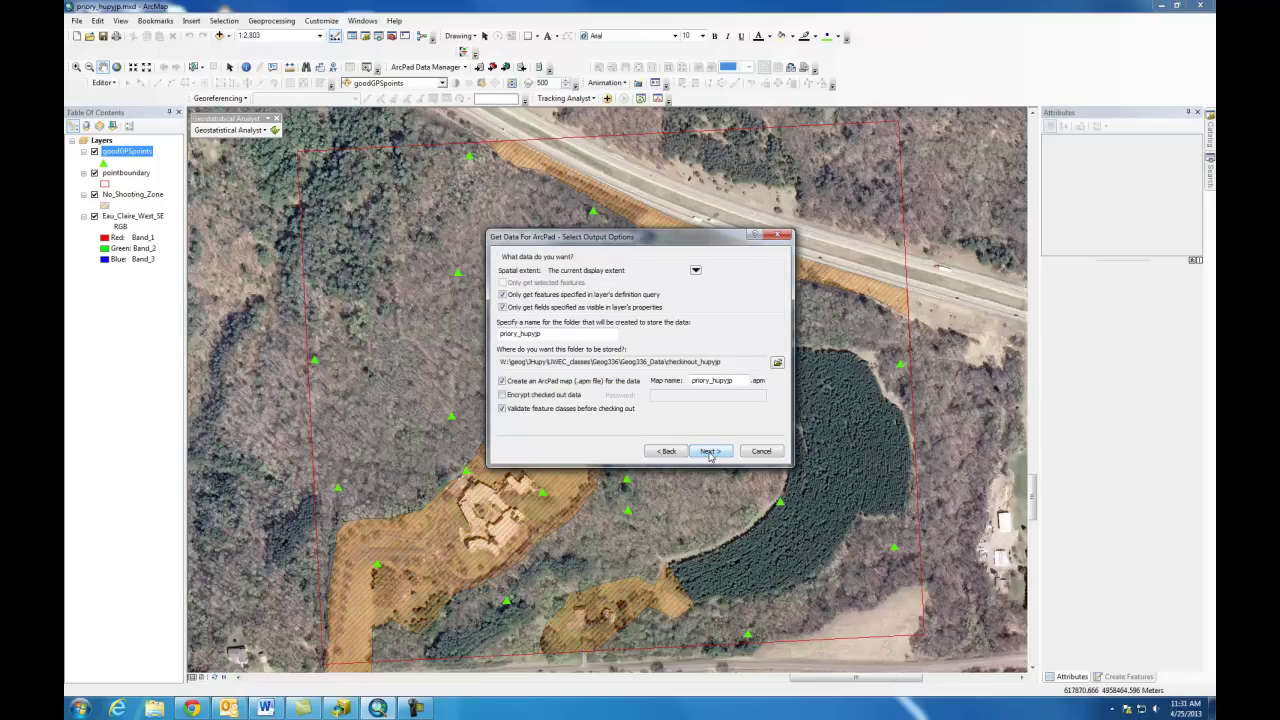
Keep the current display extent, using output folder priory_hupyjp in checkout_hupyjp with an ArcPad map.
left_click(696, 272)
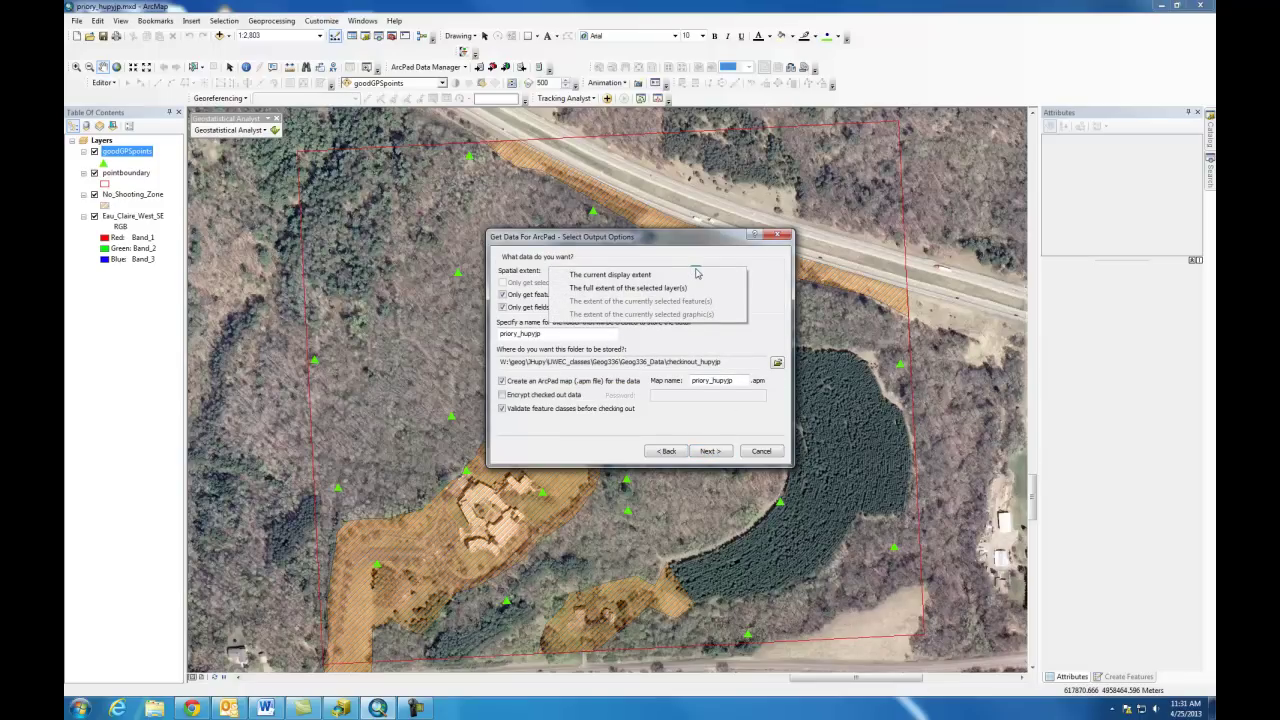
left_click(696, 272)
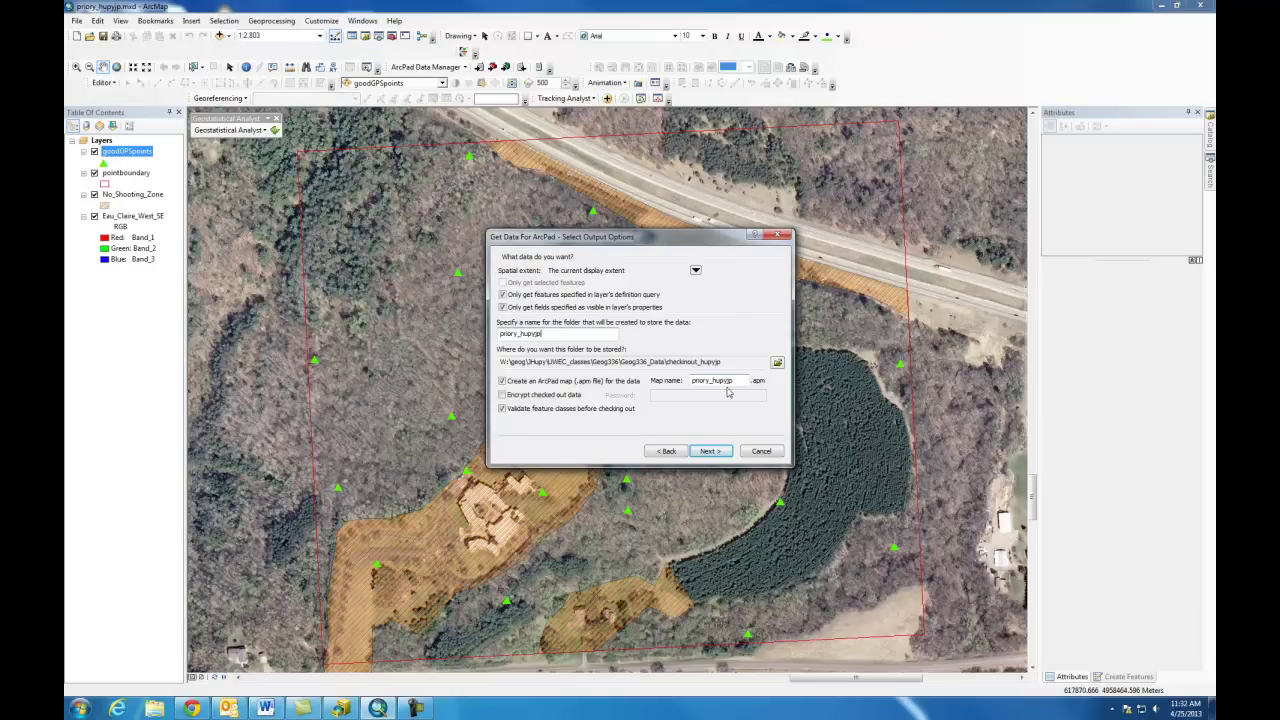
left_click(709, 451)
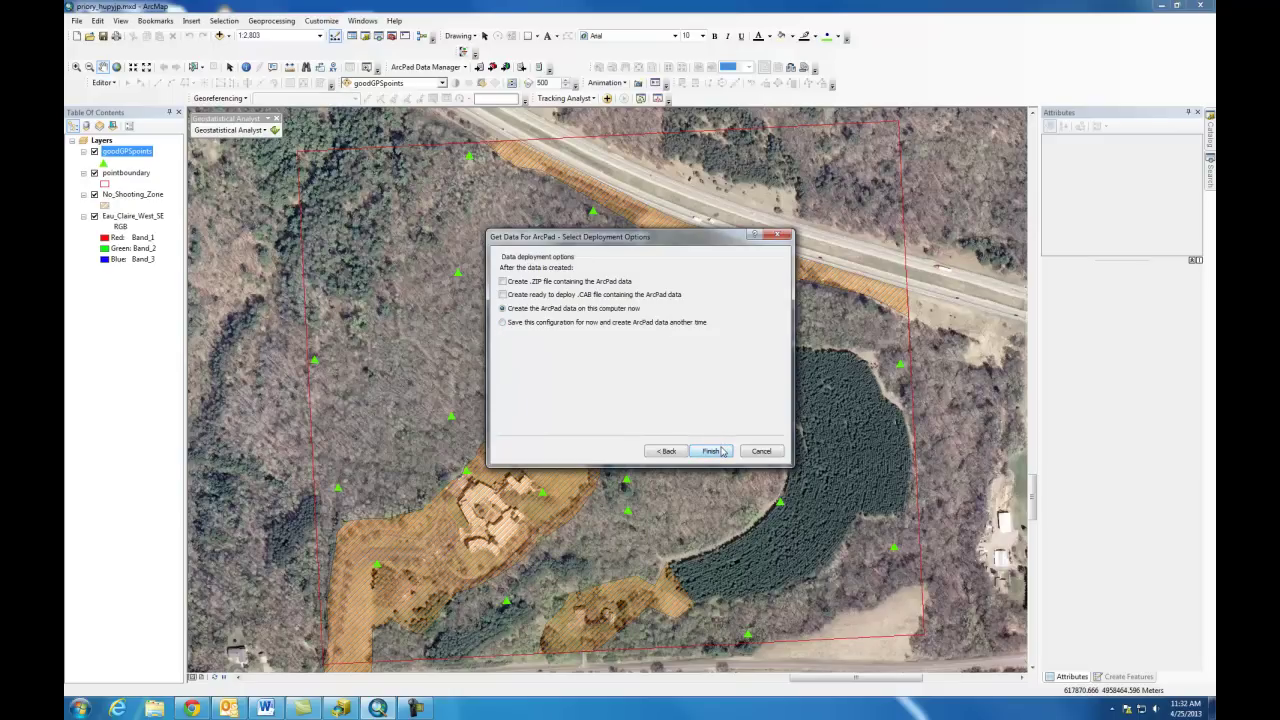
Finish the wizard with 'Create the ArcPad data on this computer now' selected.
left_click(711, 451)
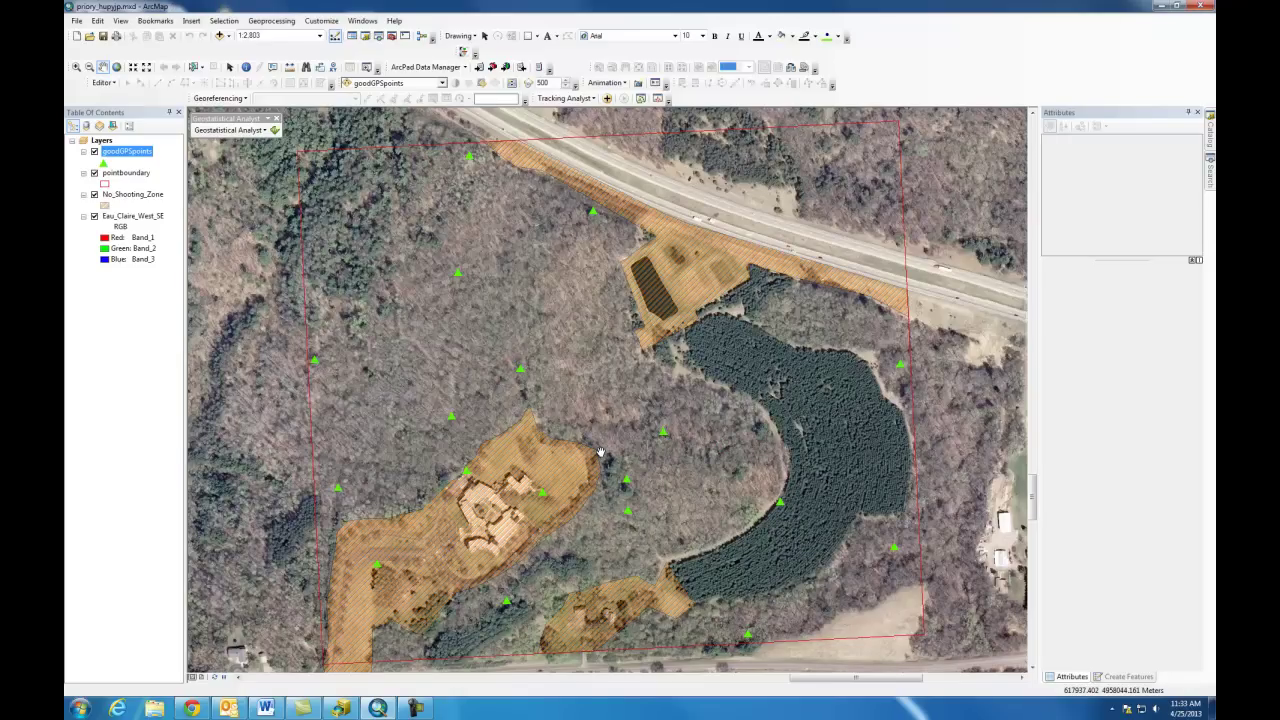
In Windows Explorer, browse the W: drive through geog > JHupy > UWEC_classes > Geog336 > Geog336_Data.
left_click(155, 708)
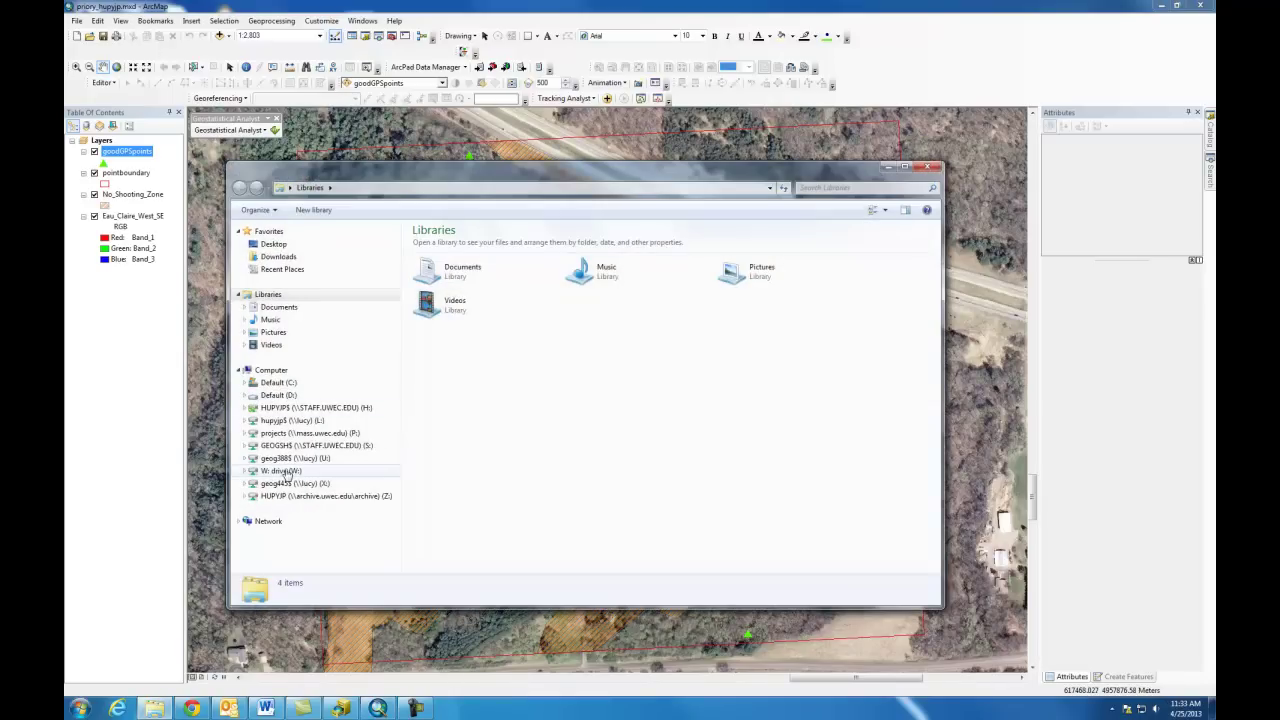
left_click(285, 471)
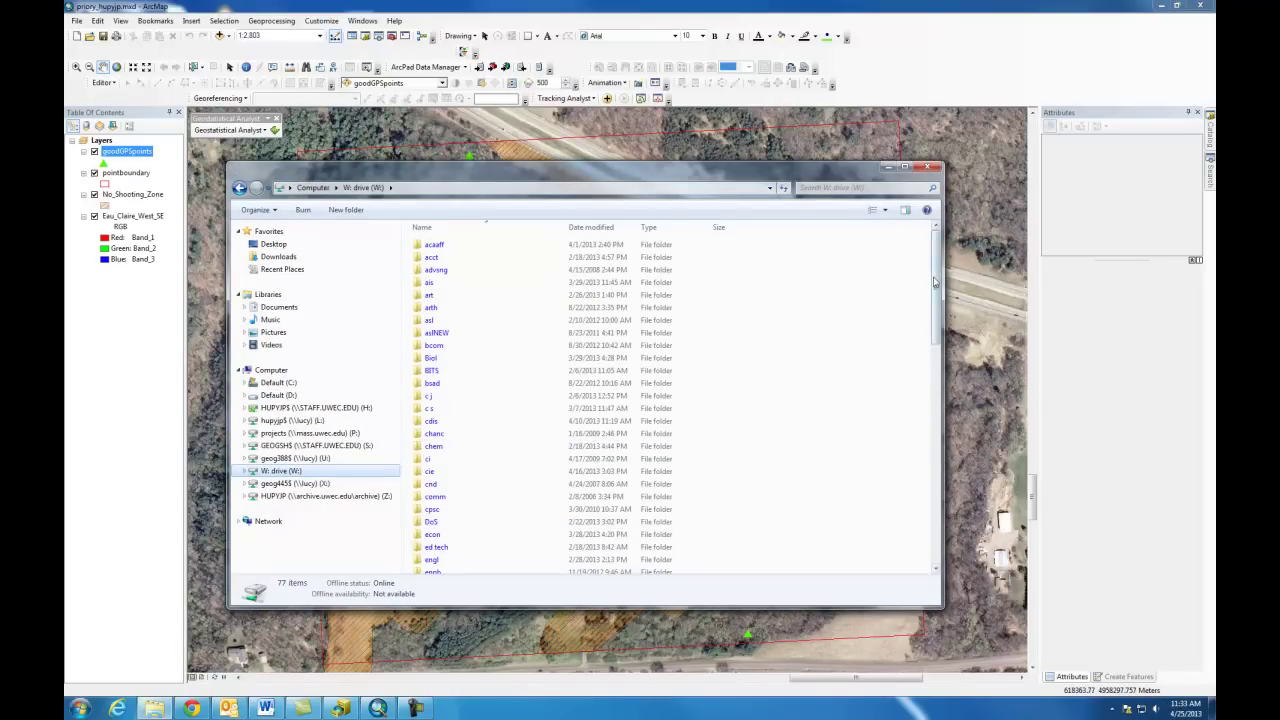
left_click_drag(935, 285, 935, 352)
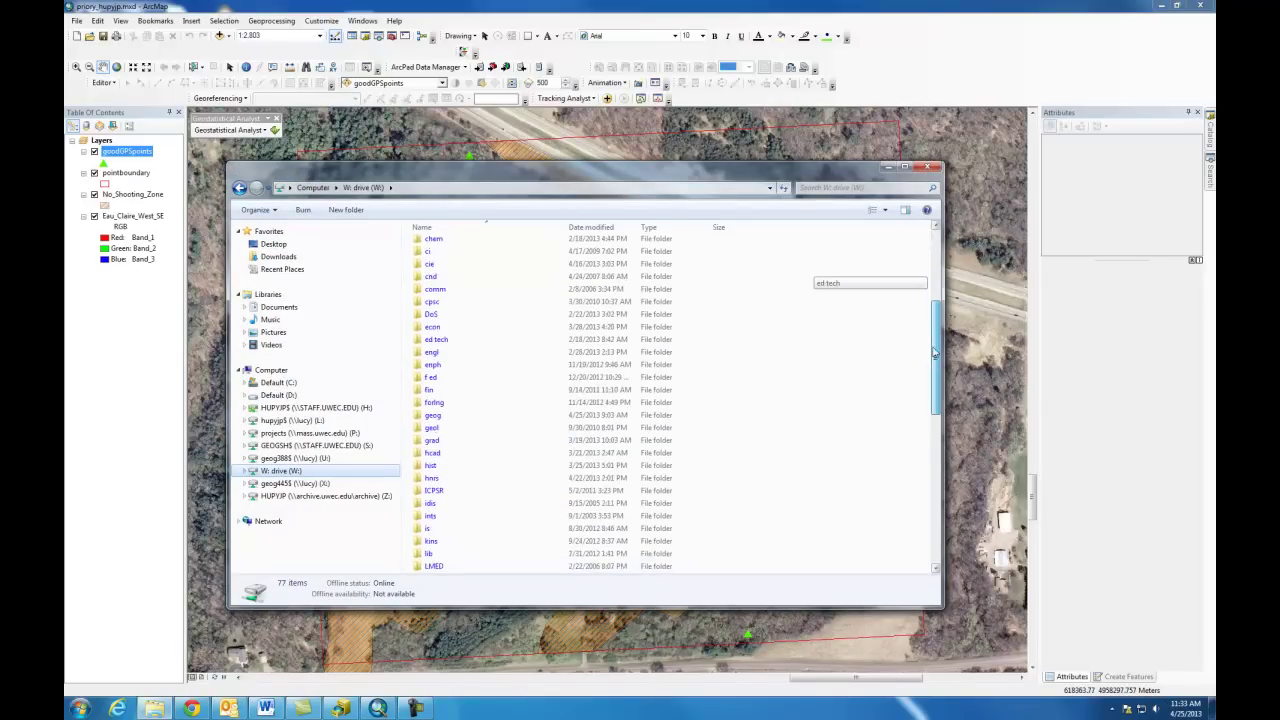
double_click(451, 417)
double_click(455, 471)
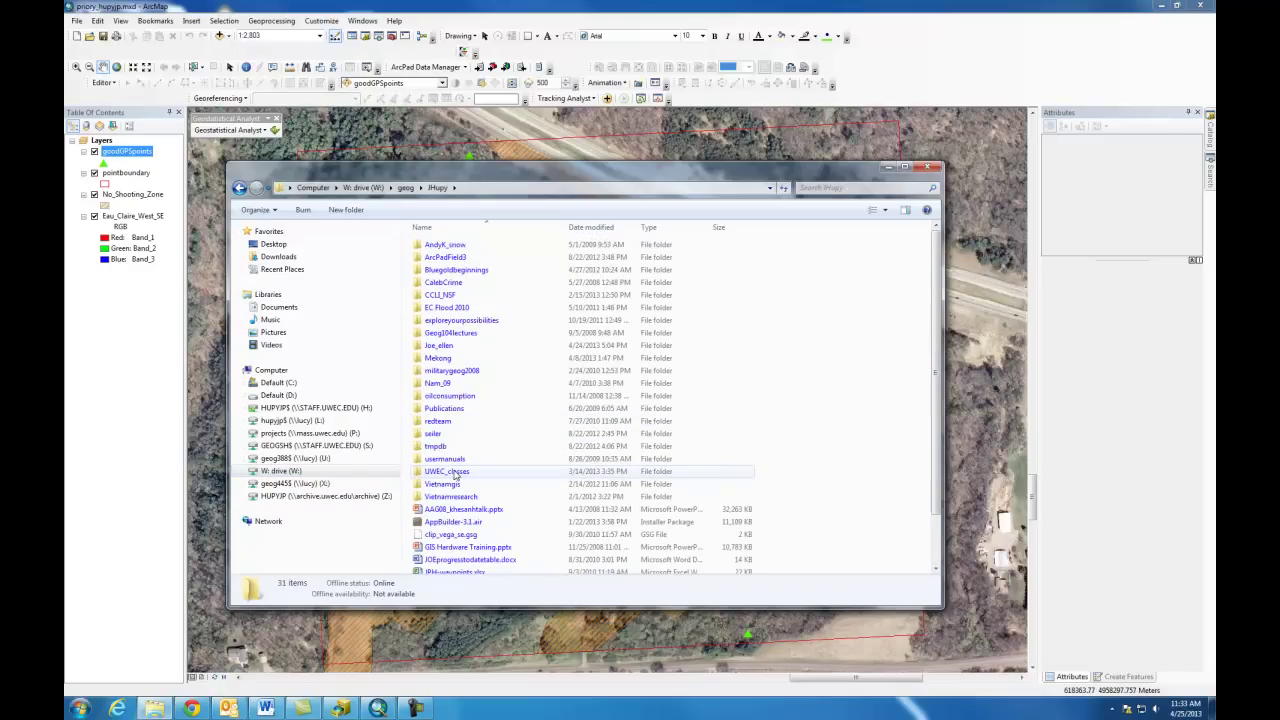
double_click(448, 472)
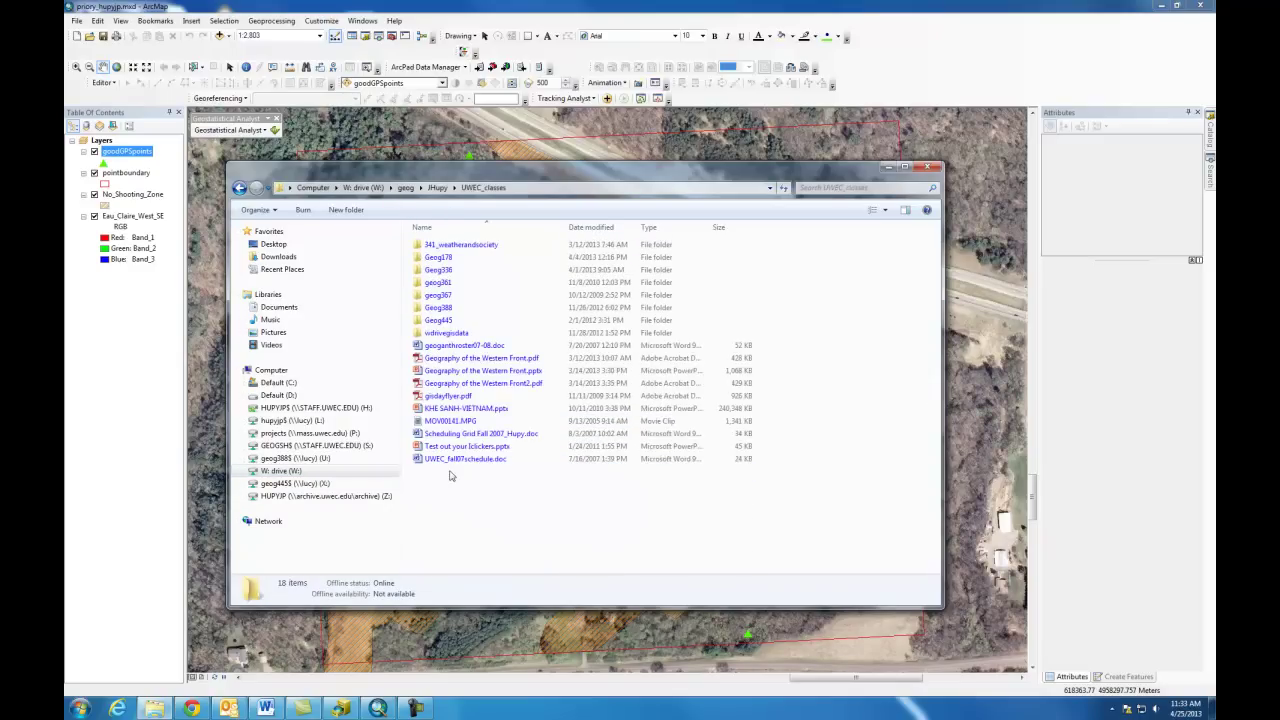
double_click(449, 272)
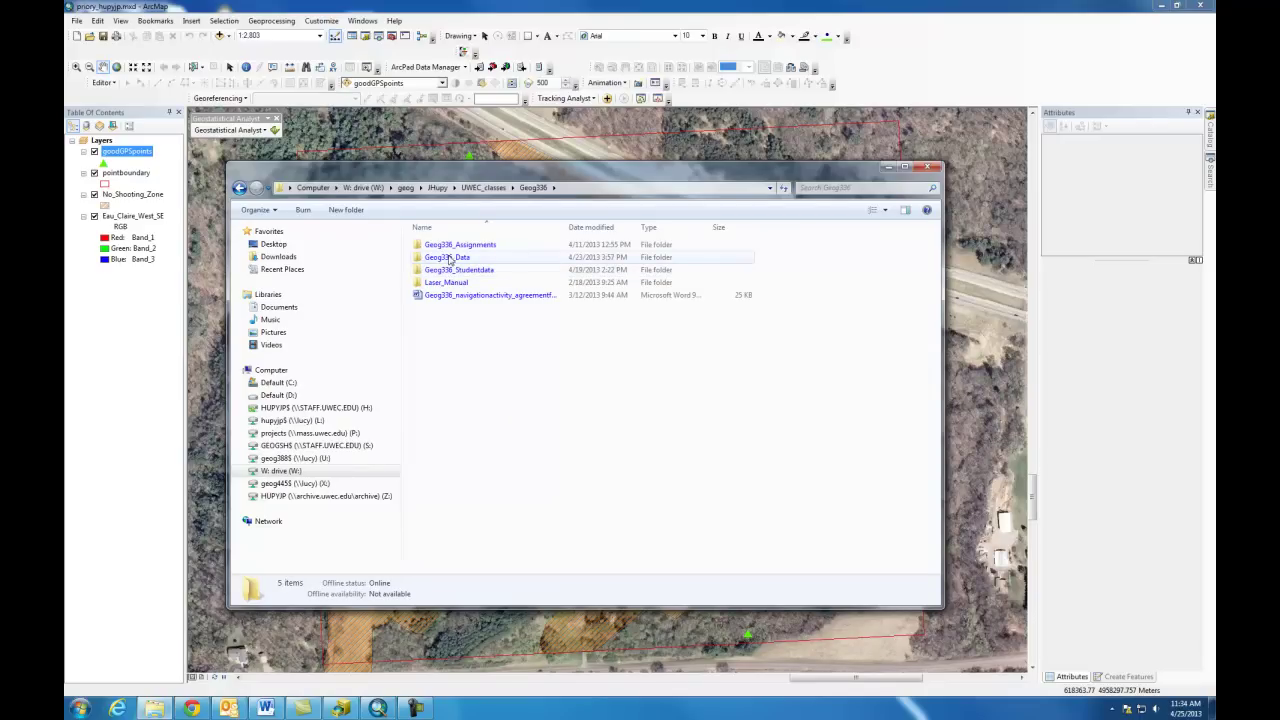
double_click(449, 258)
Open checkout_hupyjp, review the files in priory_hupyjp, then return to checkout_hupyjp.
left_click(451, 272)
double_click(451, 272)
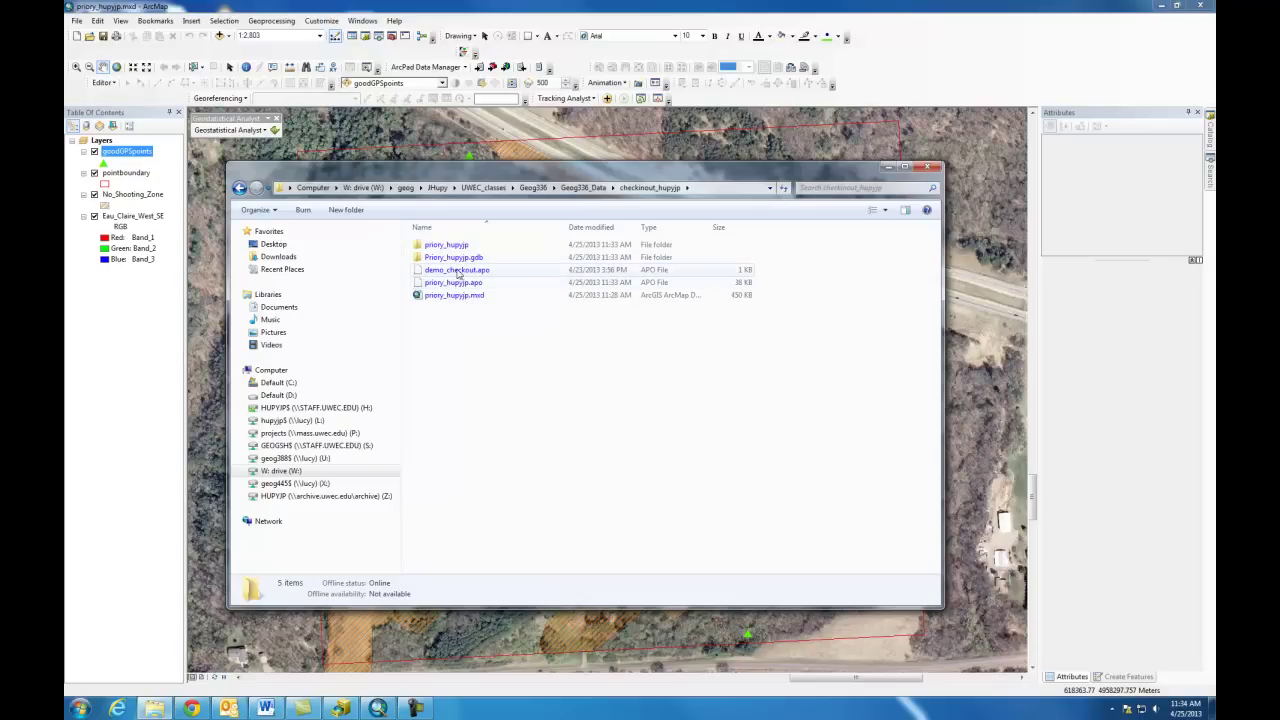
double_click(446, 247)
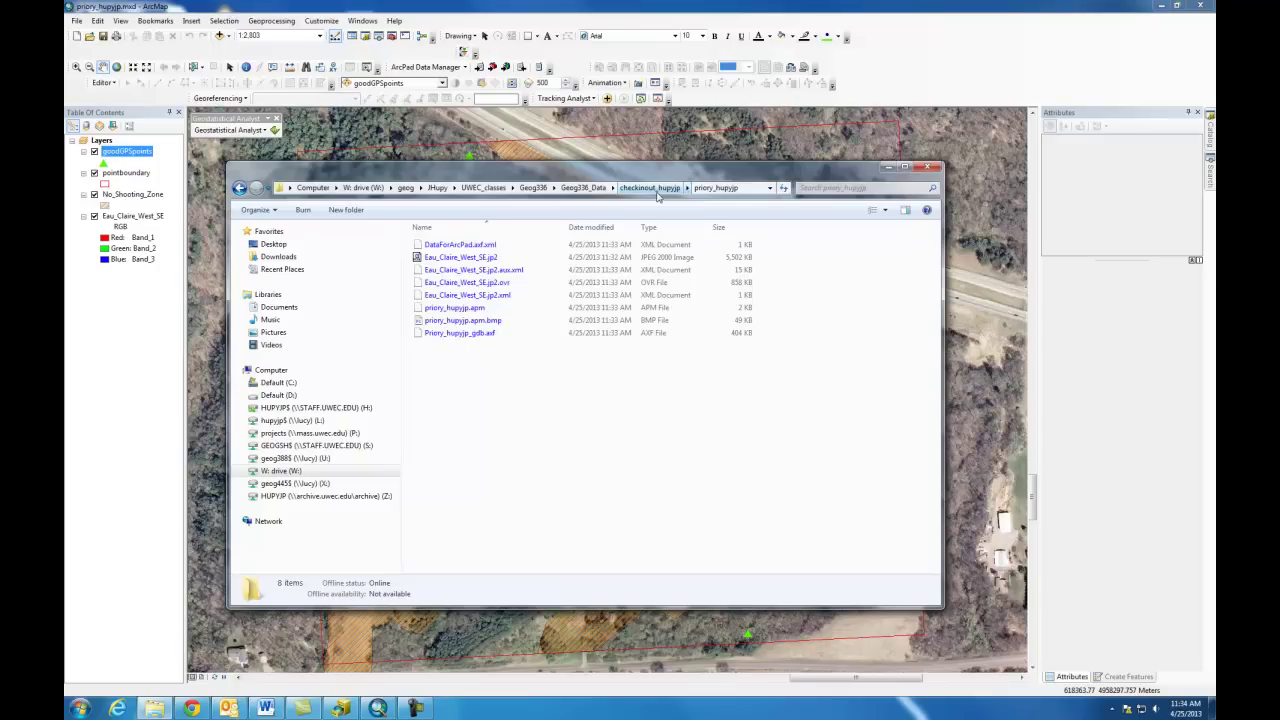
left_click(650, 188)
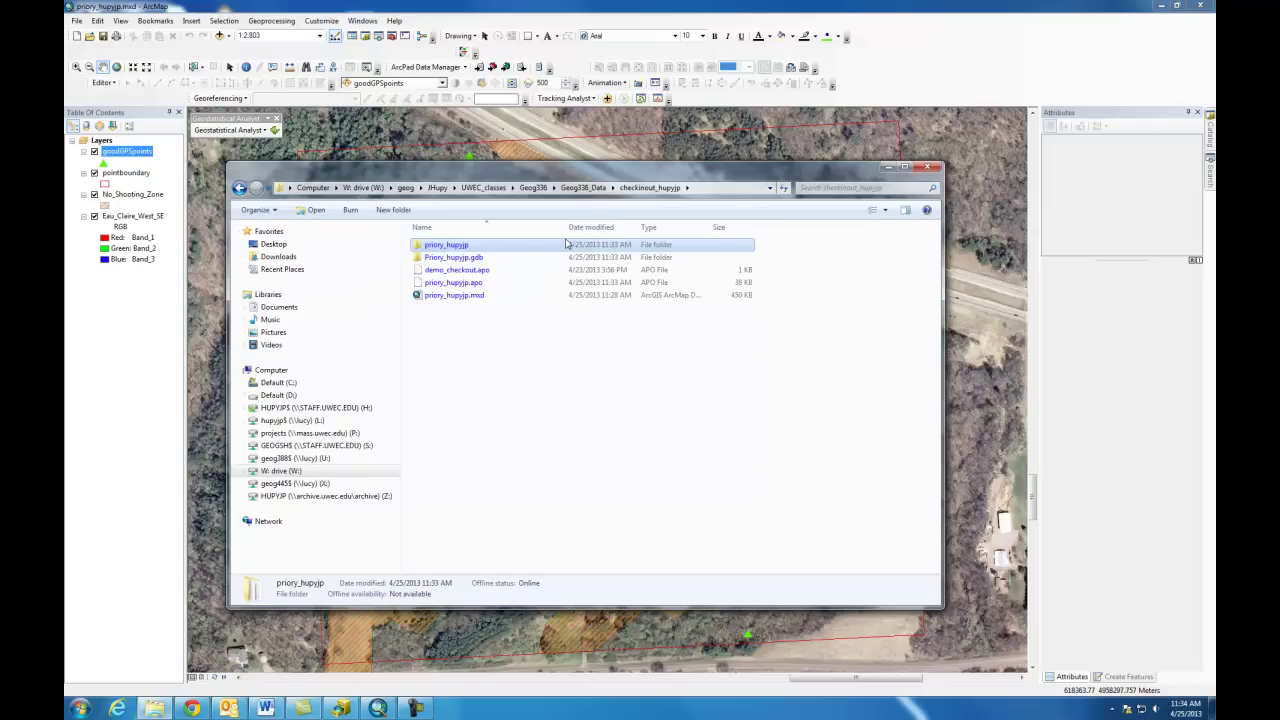
Copy the priory_hupyjp folder and paste it with Ctrl+V, creating priory_hupyjp - Copy.
right_click(462, 248)
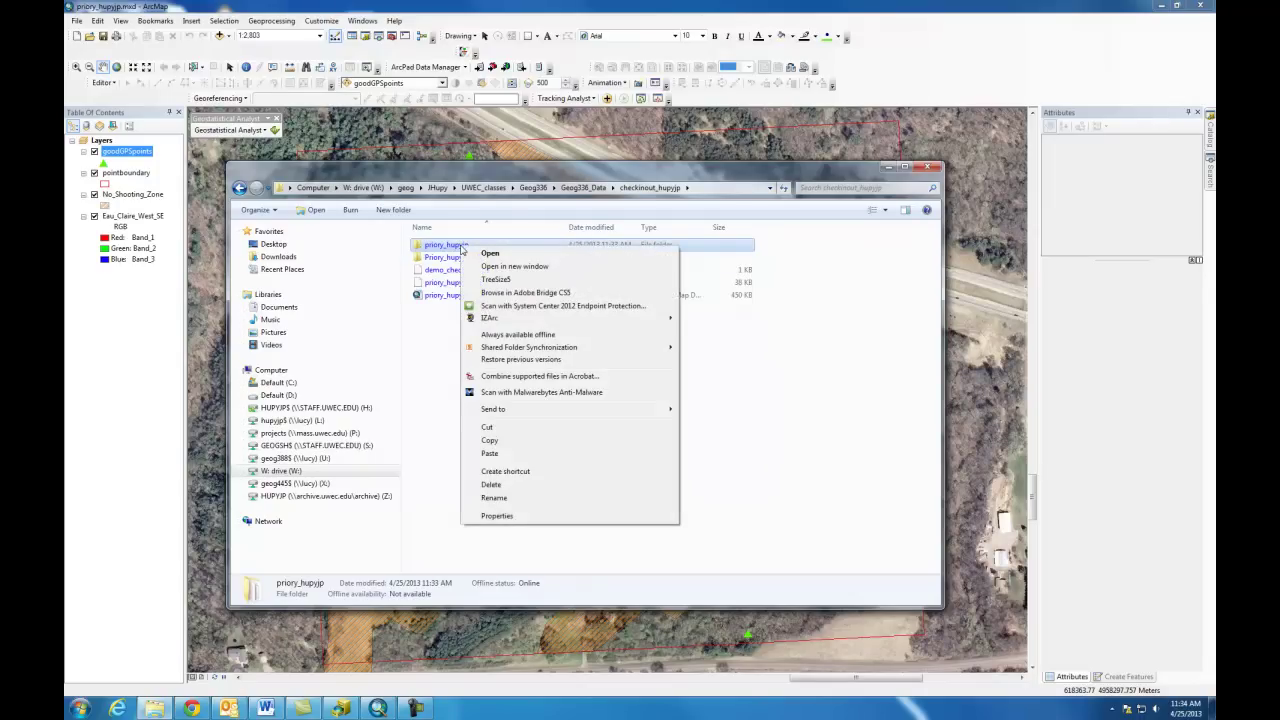
left_click(490, 443)
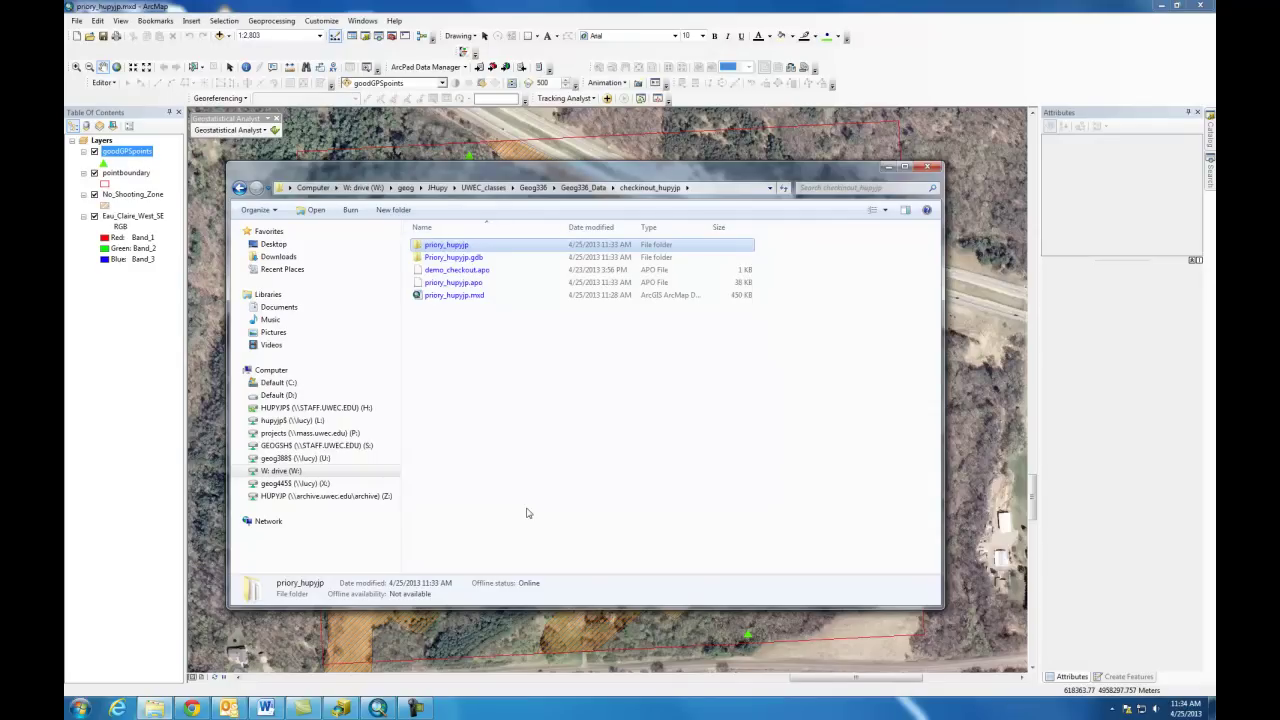
key("ctrl+v")
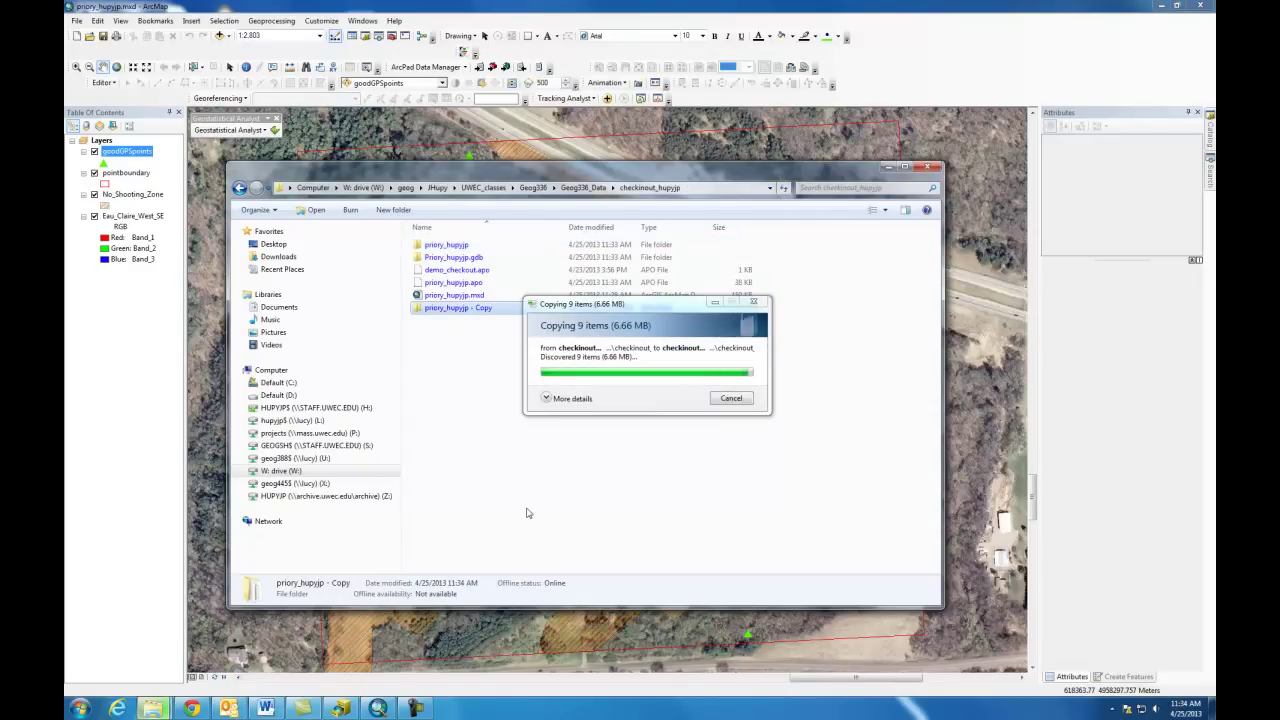
left_click(502, 422)
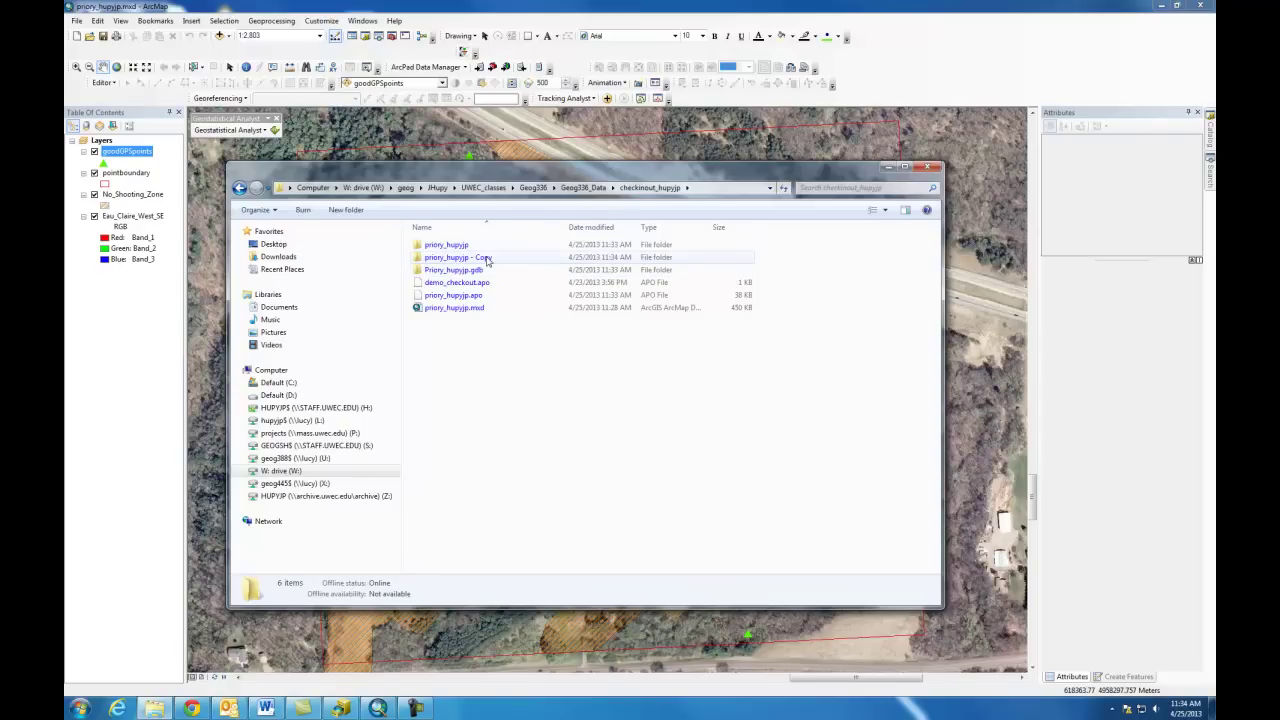
mouse_move(487, 261)
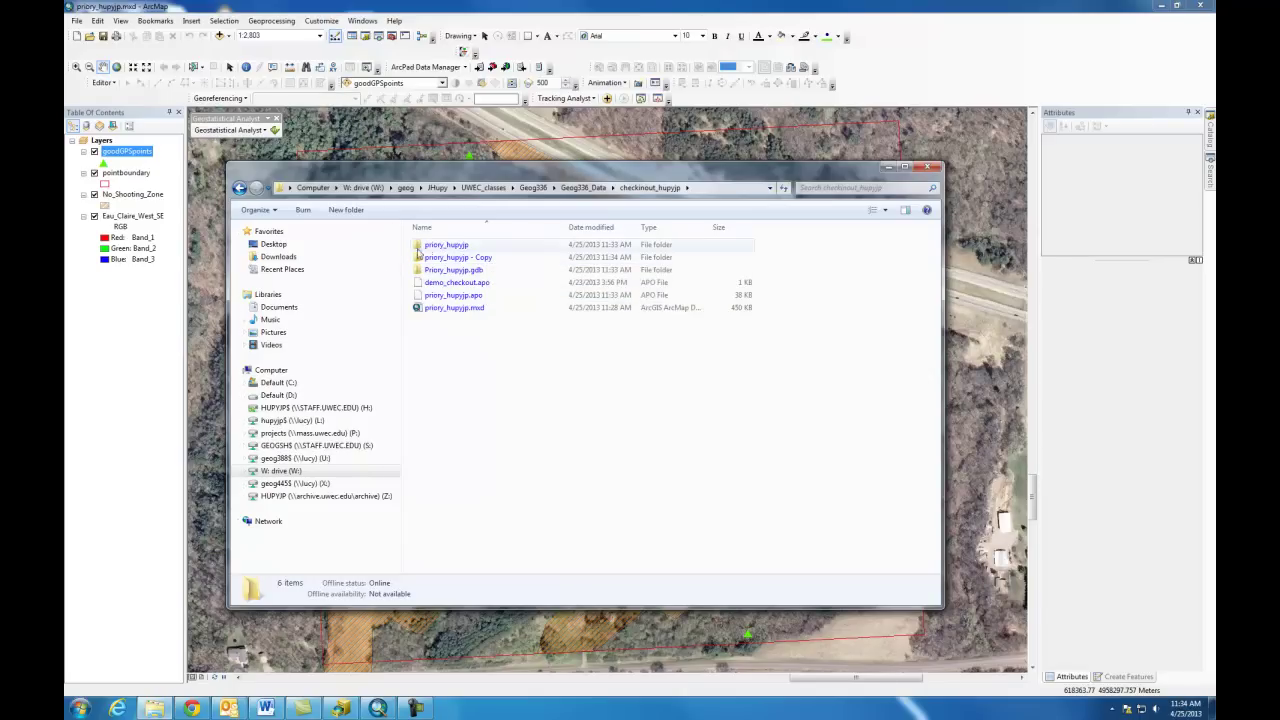
Select the original priory_hupyjp folder and Cut it from its right-click menu.
left_click(430, 250)
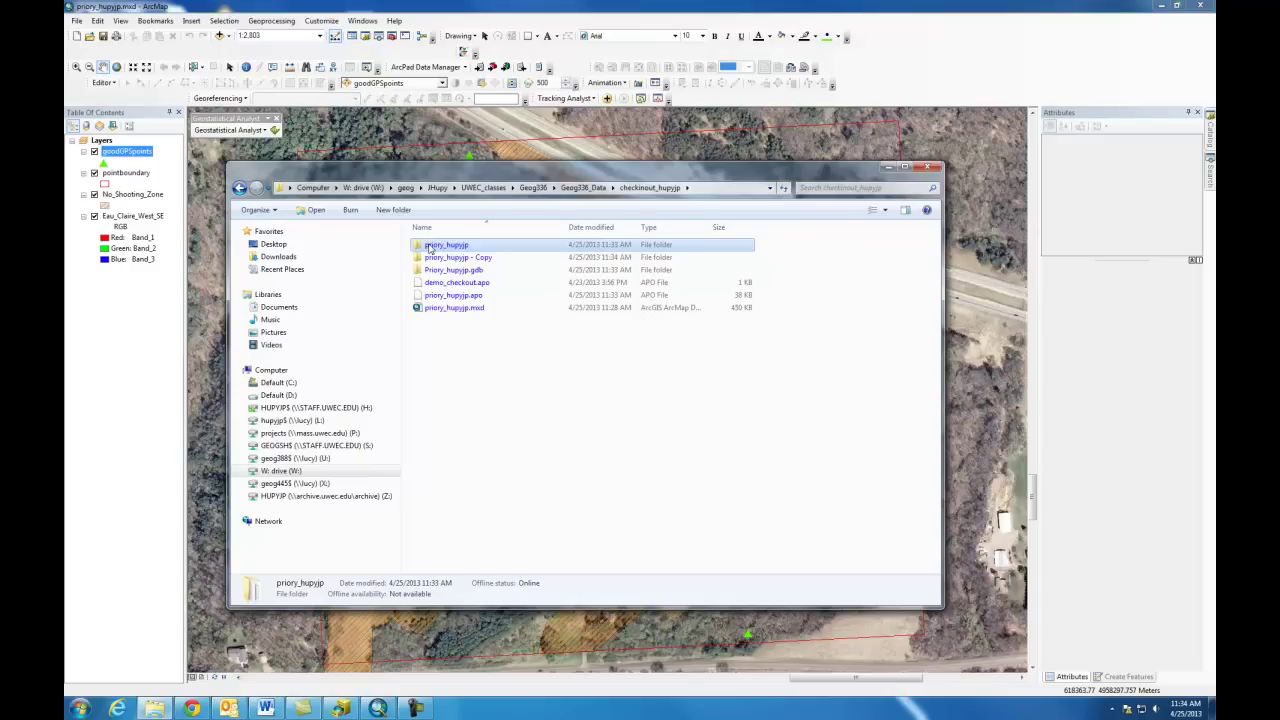
right_click(430, 249)
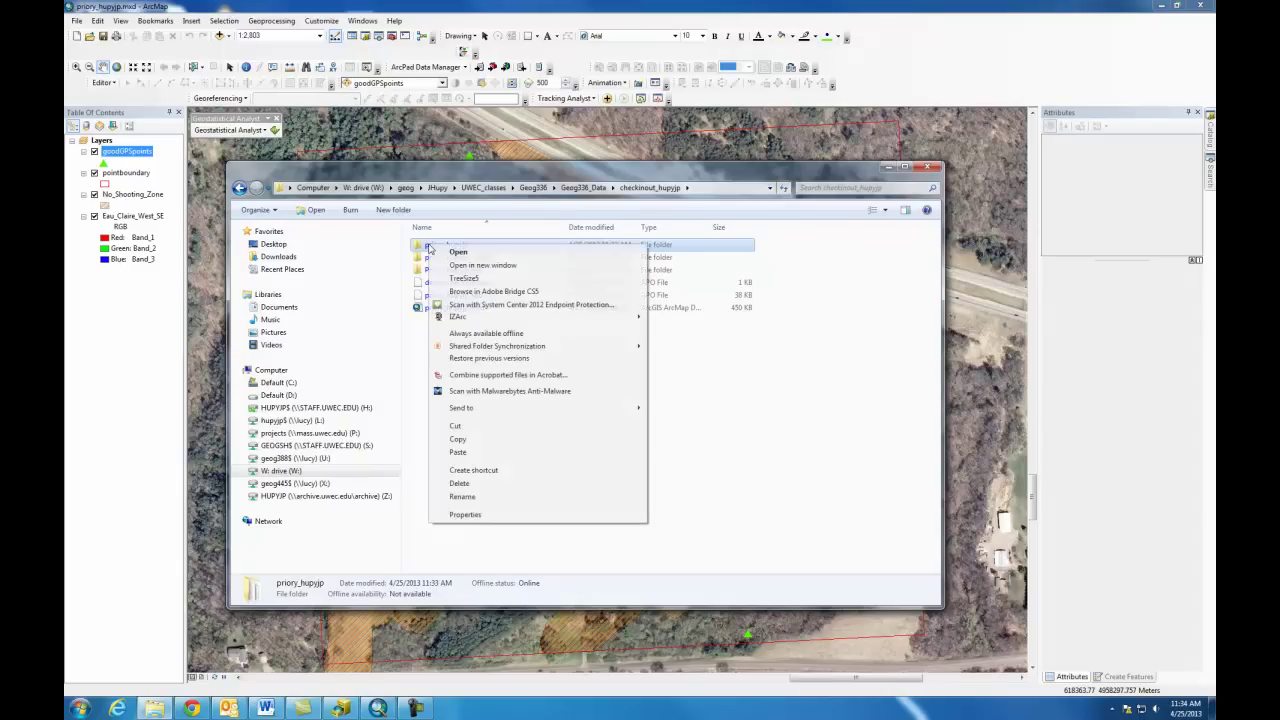
left_click(476, 427)
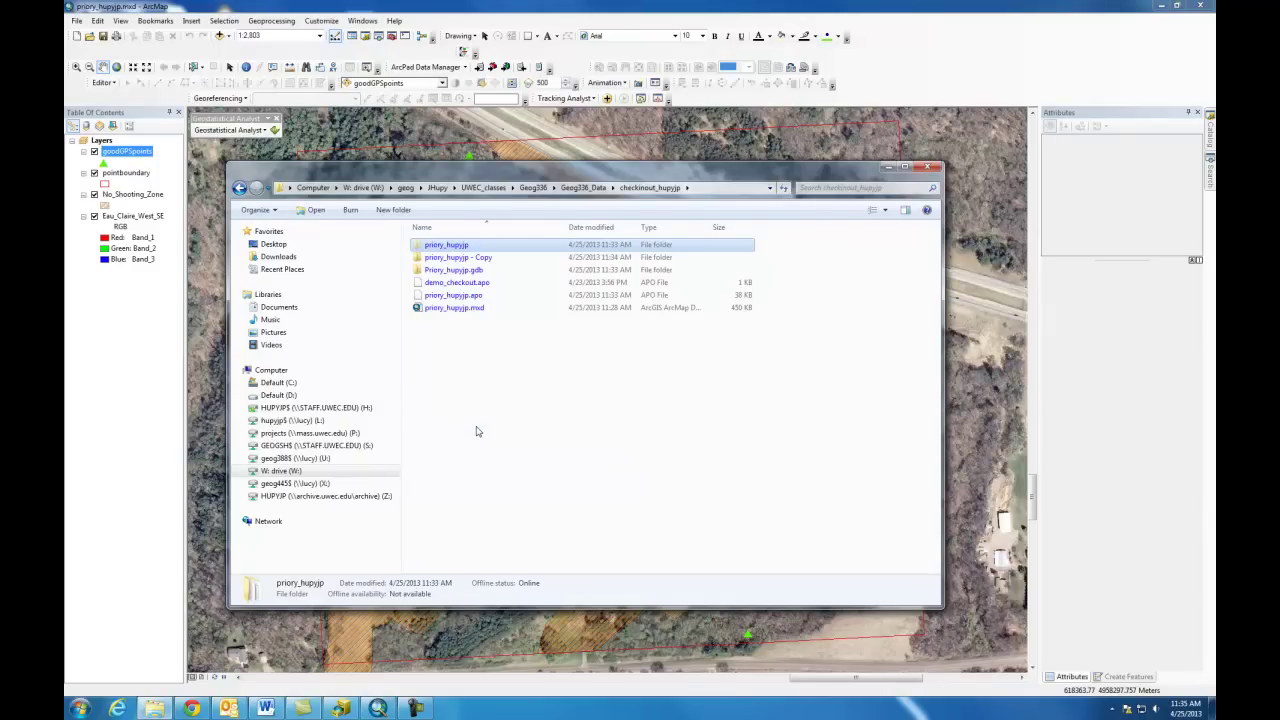